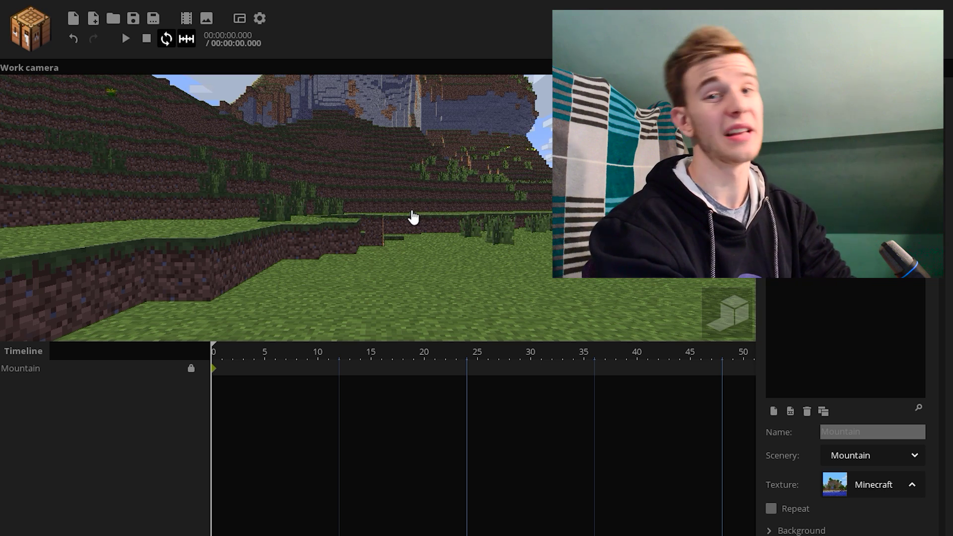
# Add a Steve character to the Mountain scene.
pyautogui.click(12, 44)
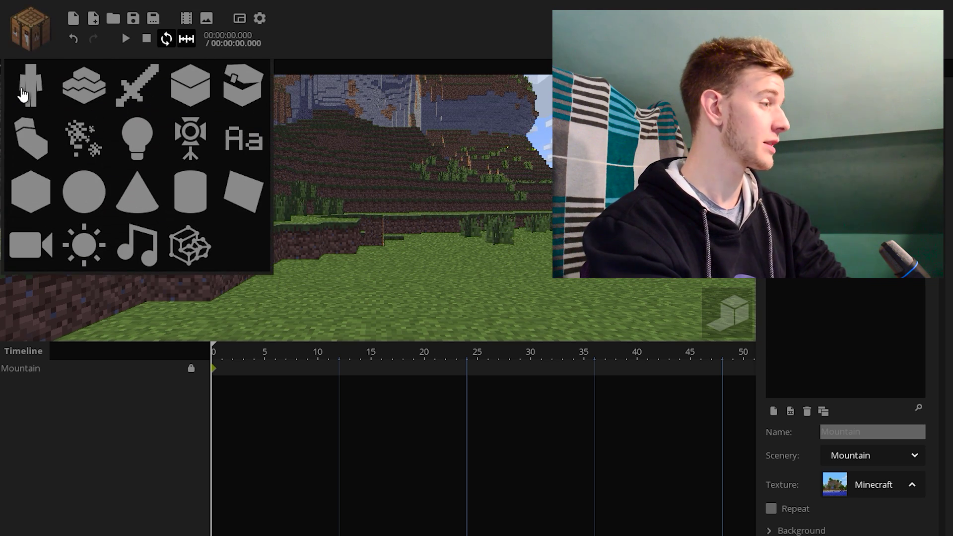
pyautogui.click(29, 85)
pyautogui.click(393, 431)
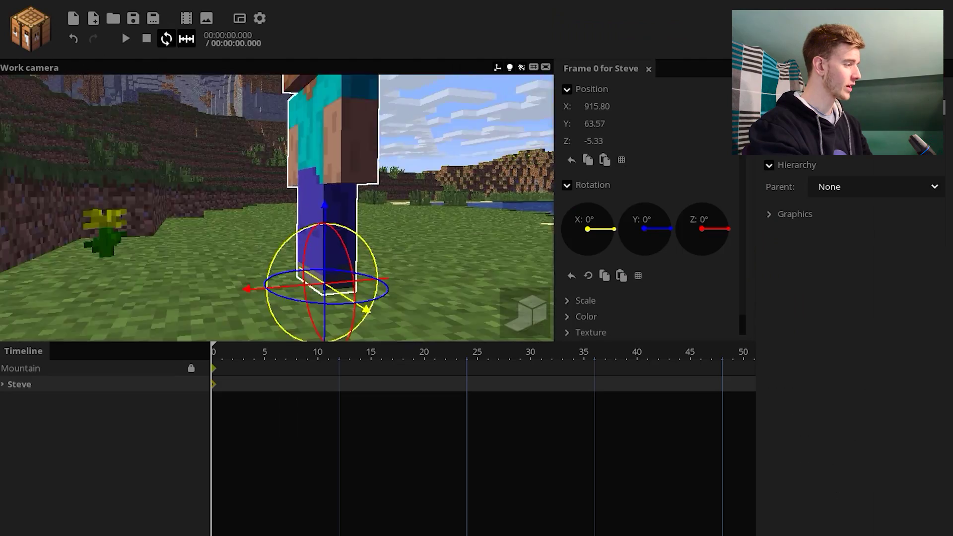
# Place Steve on the grass and create frame 0 keyframes for his body, head, arms and legs.
pyautogui.moveTo(291, 217); pyautogui.dragTo(287, 186)
pyautogui.moveTo(332, 165); pyautogui.dragTo(348, 198)
pyautogui.moveTo(341, 210); pyautogui.dragTo(377, 139)
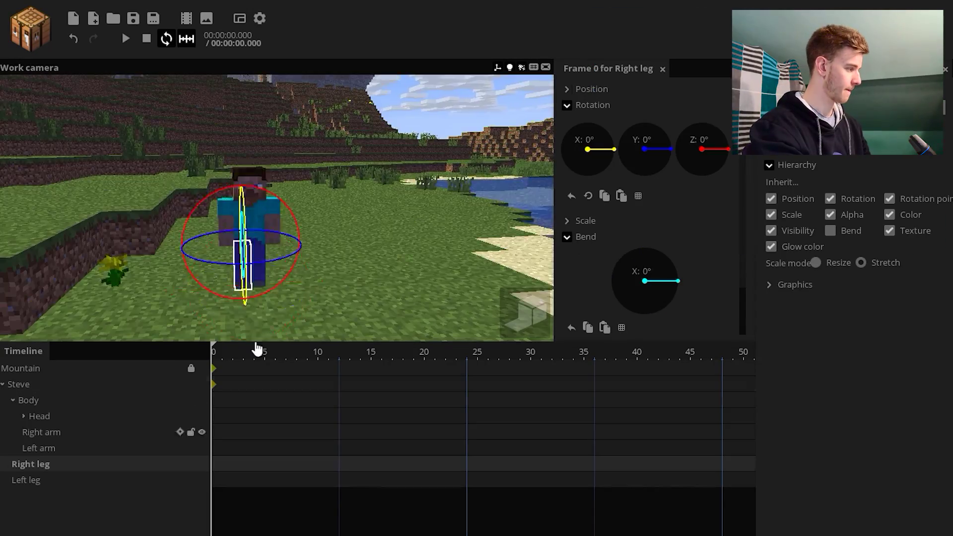
pyautogui.click(322, 212)
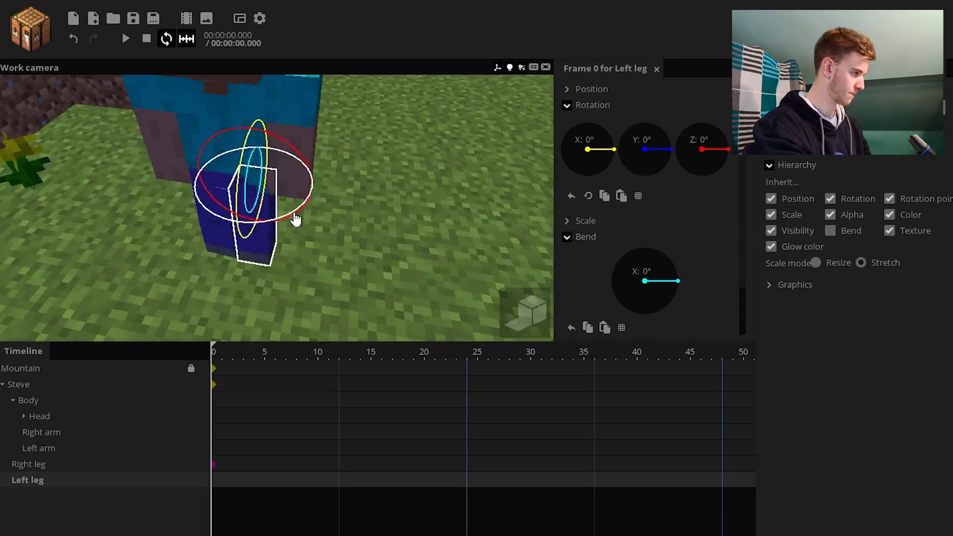
pyautogui.click(148, 436)
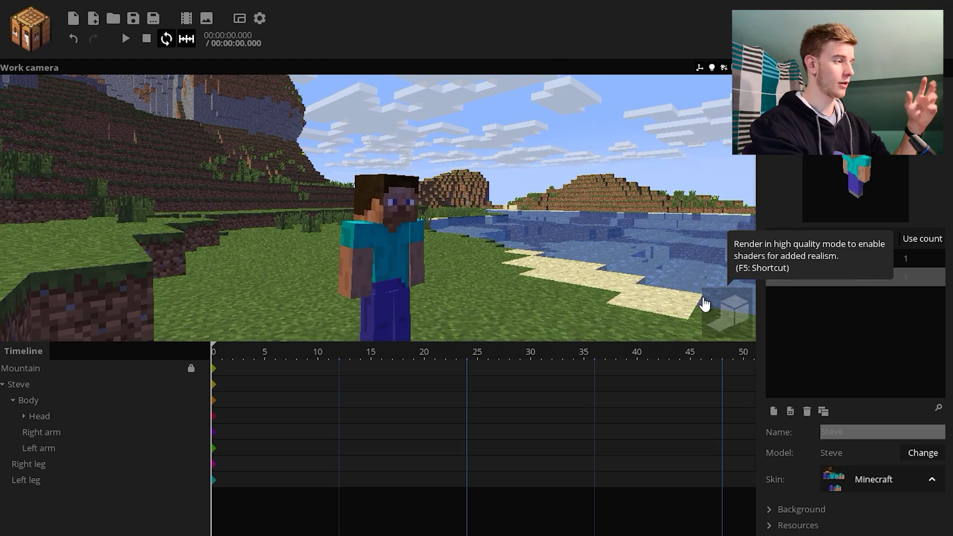
# Preview the scene in high-quality render mode and adjust the background lighting so the hillside facing the camera is sunlit.
pyautogui.click(713, 328)
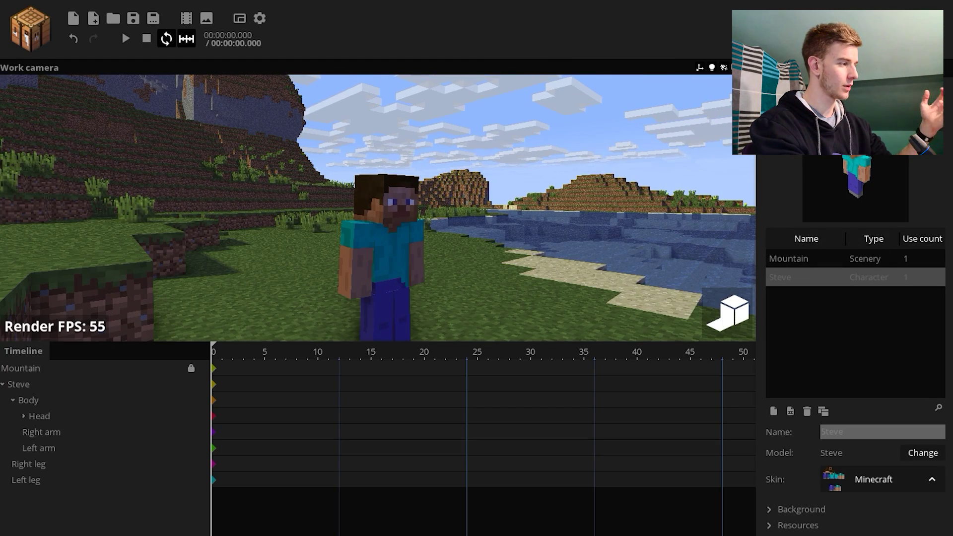
pyautogui.click(788, 104)
pyautogui.click(799, 119)
pyautogui.moveTo(884, 251); pyautogui.dragTo(822, 272)
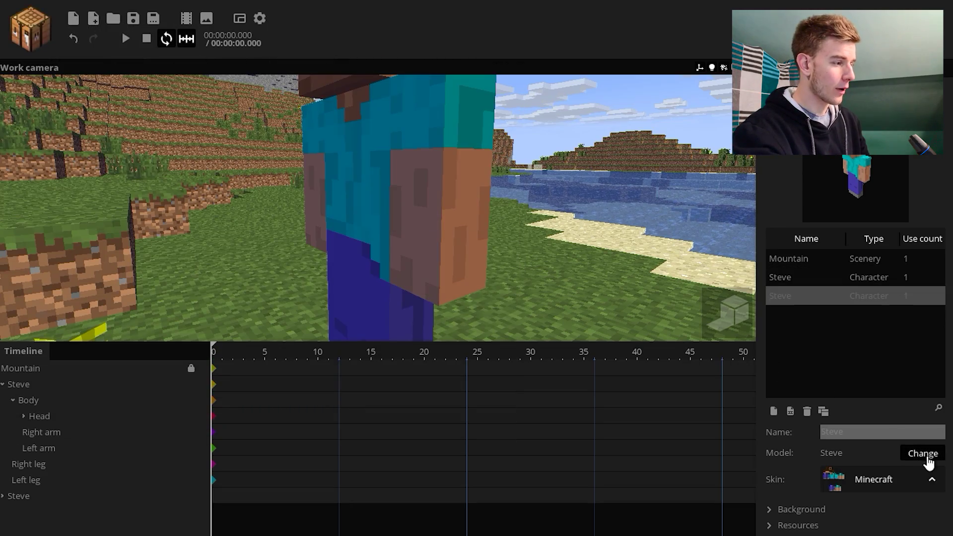
# Change the second Steve character's model to Iron Golem.
pyautogui.click(924, 454)
pyautogui.scroll(-5, 723, 134)
pyautogui.click(650, 204)
pyautogui.click(647, 328)
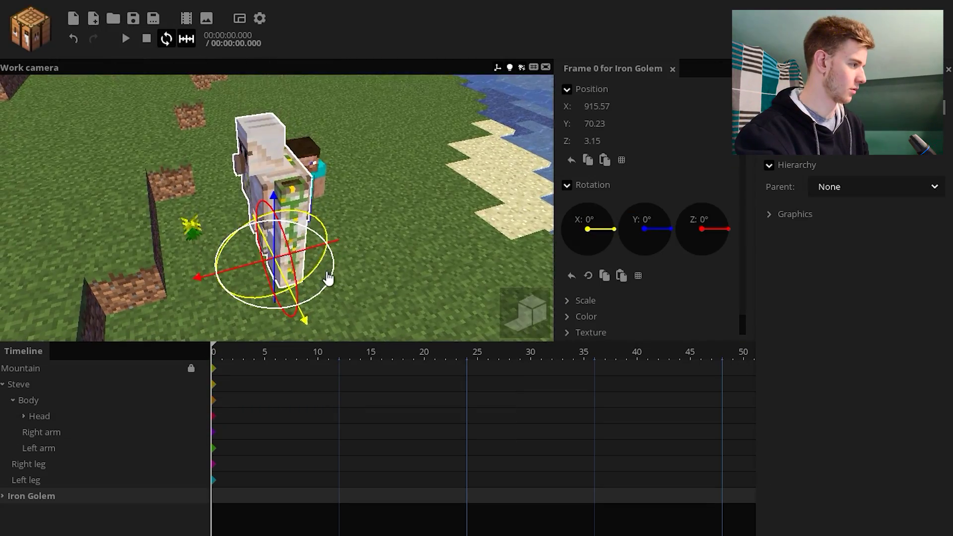
# Move the Iron Golem onto Steve's position, rotate it to 90° on Y, and hide it at frame 0.
pyautogui.moveTo(327, 276); pyautogui.dragTo(305, 219)
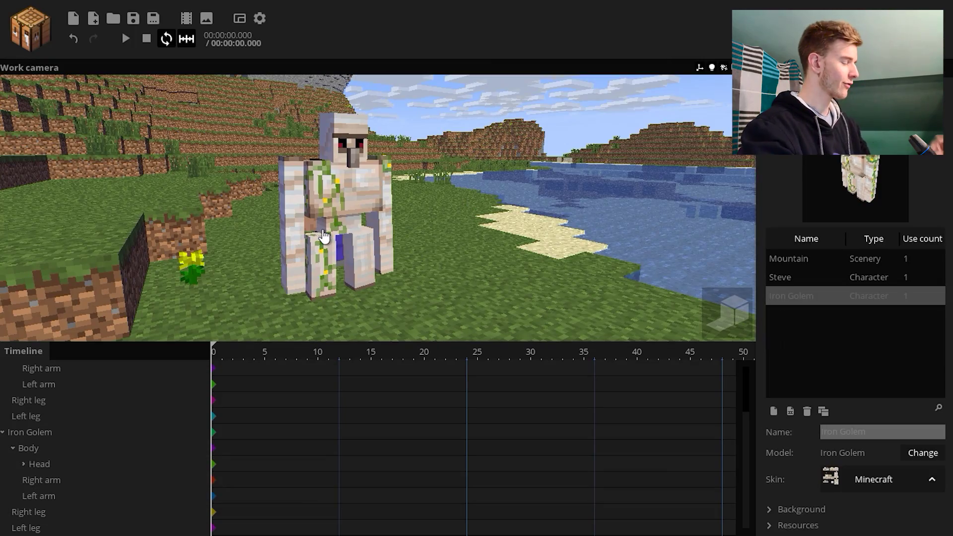
pyautogui.click(20, 432)
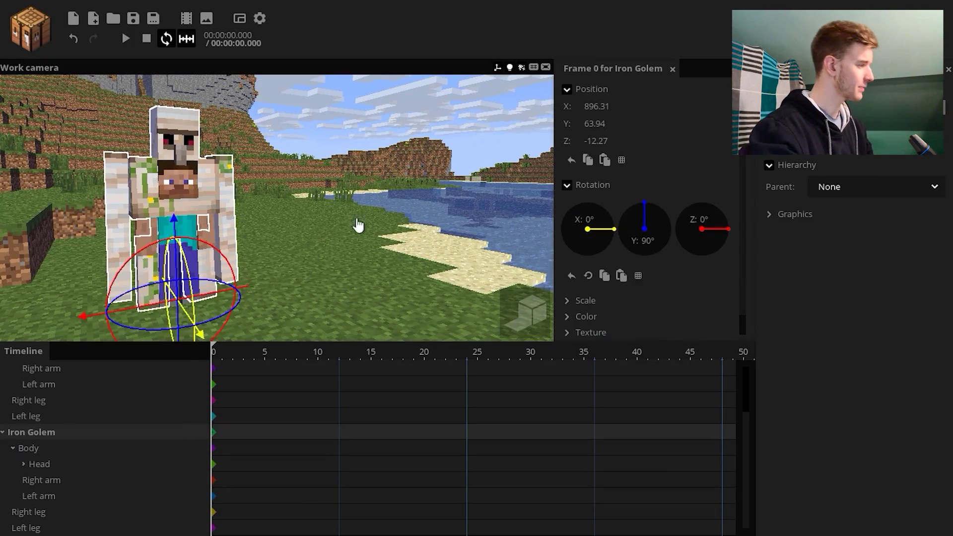
pyautogui.scroll(-1, 709, 326)
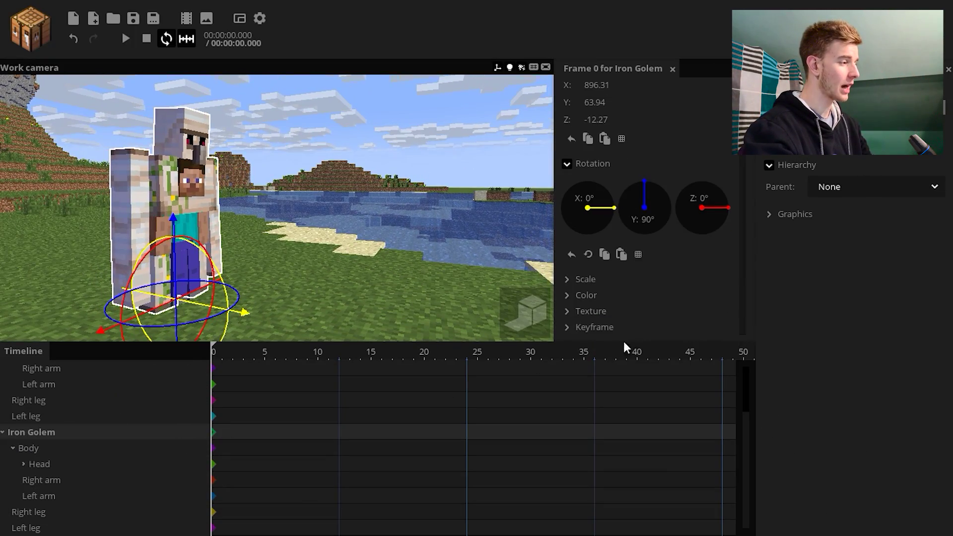
pyautogui.scroll(-2, 602, 330)
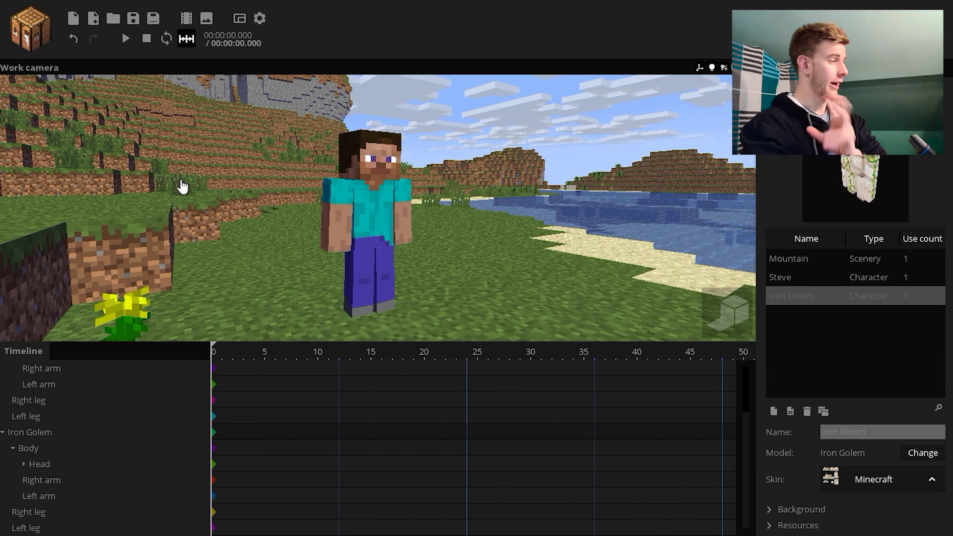
# Add a particle creator to the scene and rename it Transform.
pyautogui.click(30, 40)
pyautogui.doubleClick(81, 139)
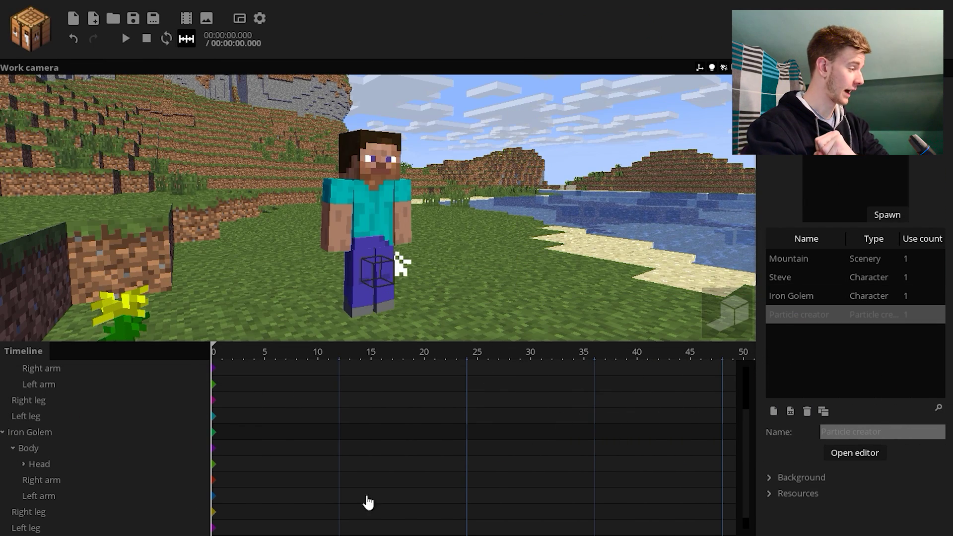
pyautogui.click(865, 428)
pyautogui.write('T')
pyautogui.write('ransform')
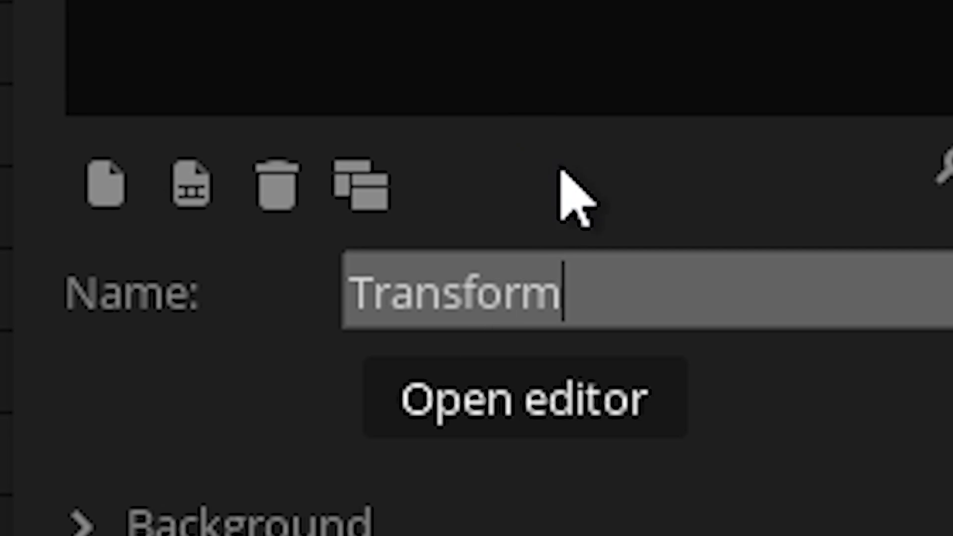
# Open the particle editor for Transform and raise its constant spawn rate to about 1504 per minute.
pyautogui.click(546, 399)
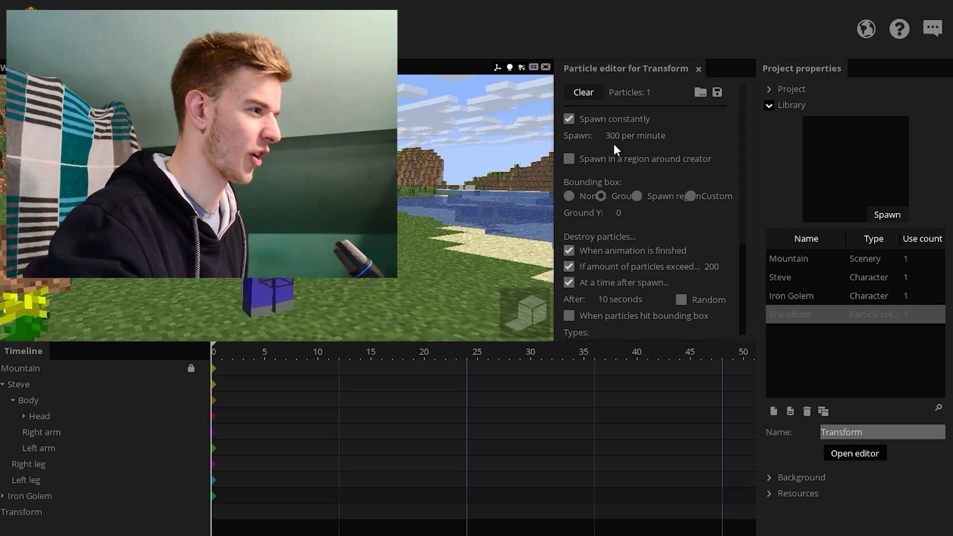
pyautogui.moveTo(614, 142); pyautogui.dragTo(680, 132)
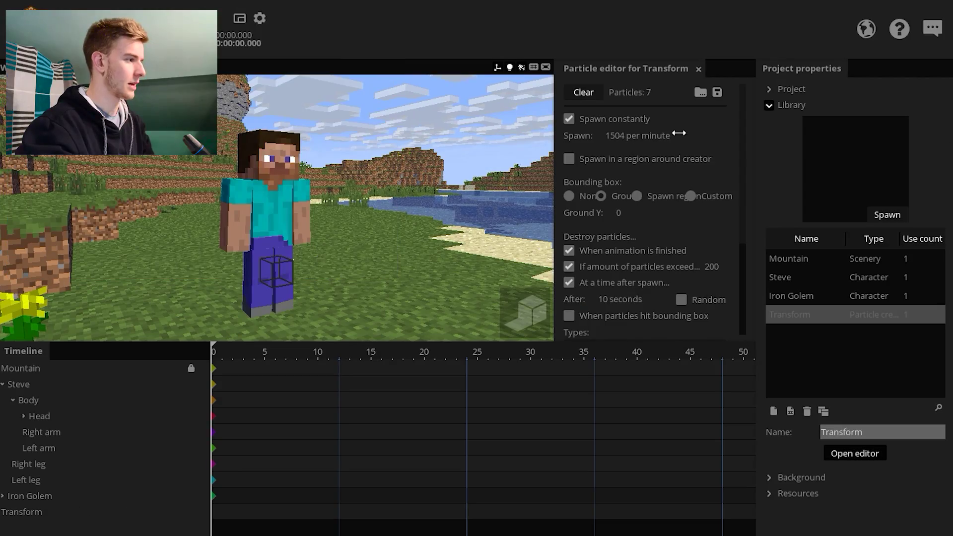
pyautogui.moveTo(447, 223); pyautogui.dragTo(2, 451)
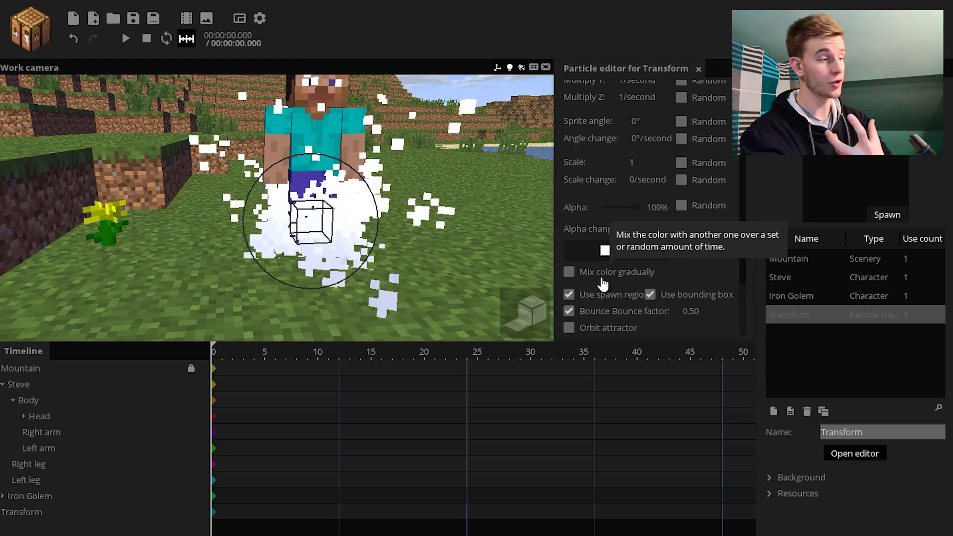
# Make the particles mix gradually from white to red with a shorter mix time, and close the particle editor.
pyautogui.click(584, 276)
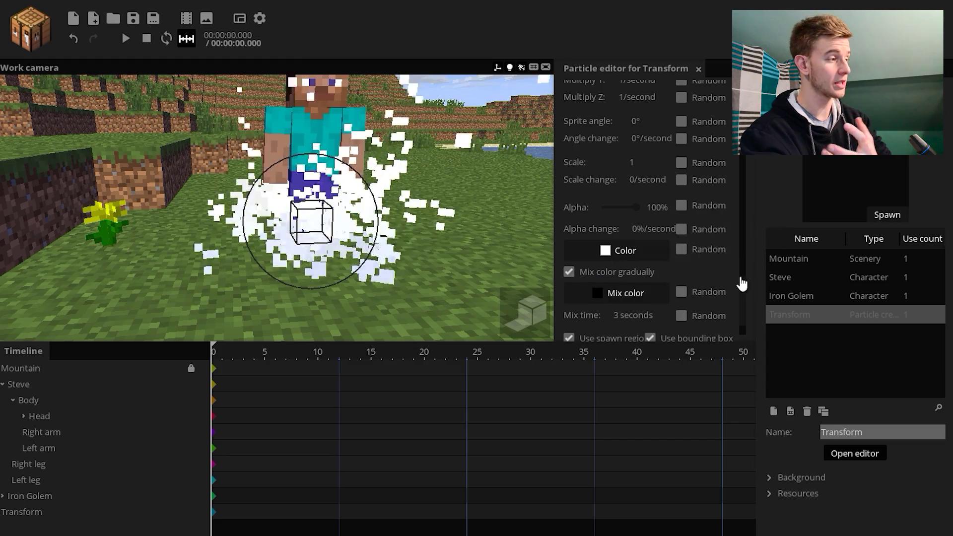
pyautogui.moveTo(738, 278); pyautogui.dragTo(742, 308)
pyautogui.click(620, 249)
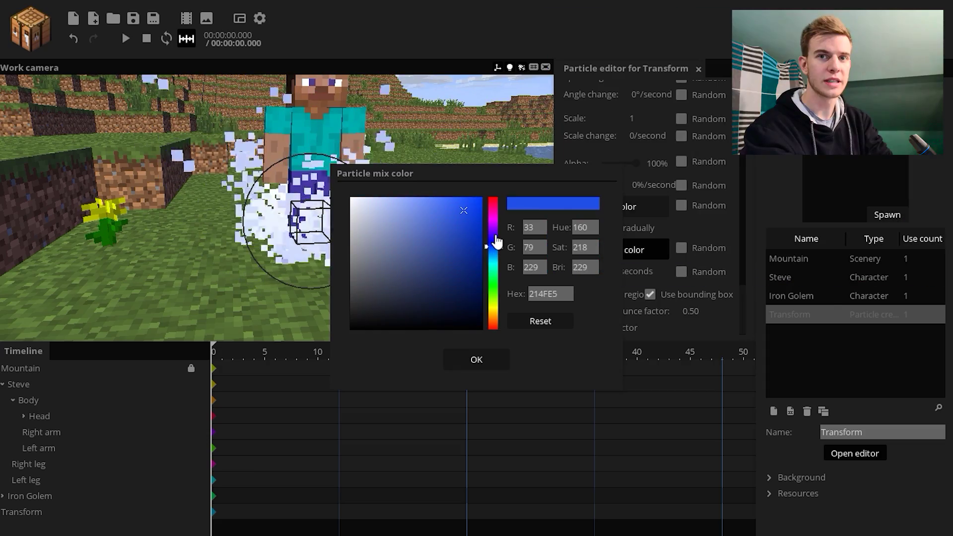
pyautogui.click(476, 359)
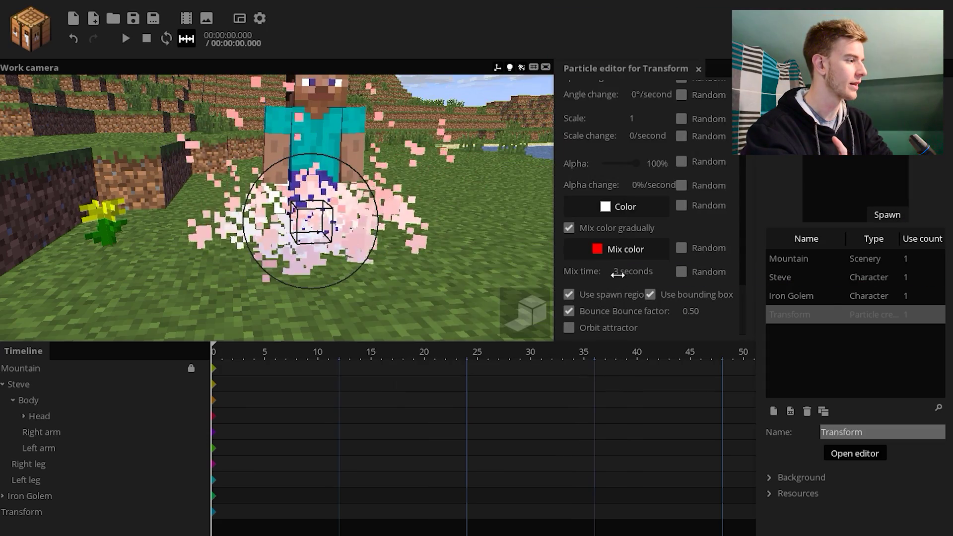
pyautogui.moveTo(590, 283); pyautogui.dragTo(561, 292)
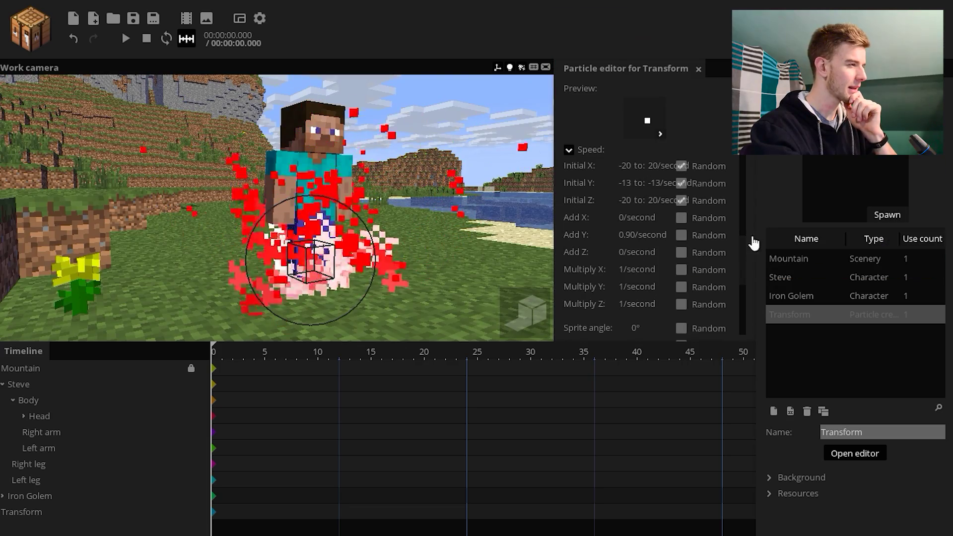
pyautogui.scroll(10, 734, 199)
pyautogui.click(698, 69)
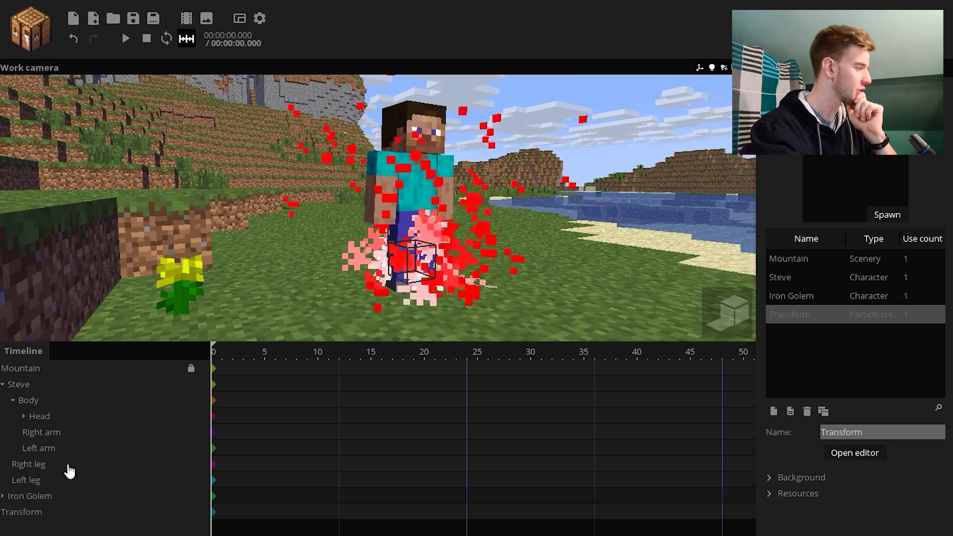
# Enable Glow and Only render glow for the Transform particles, and preview them in high-quality render mode.
pyautogui.click(97, 417)
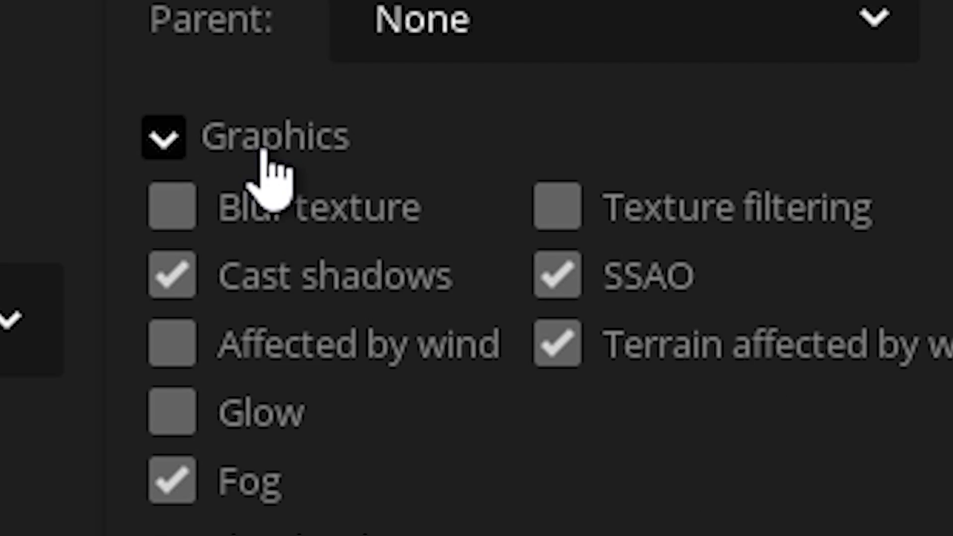
pyautogui.click(250, 424)
pyautogui.click(416, 481)
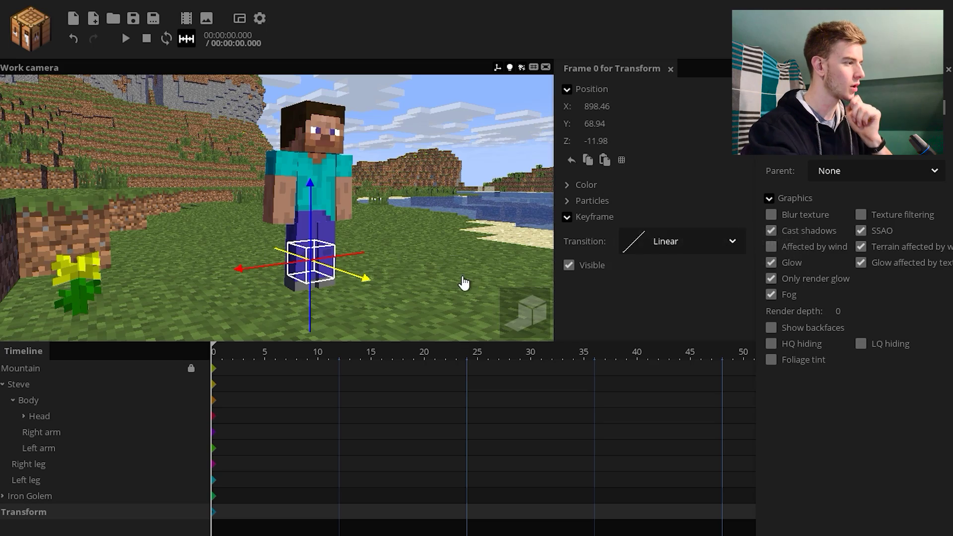
pyautogui.click(445, 208)
pyautogui.click(726, 312)
pyautogui.moveTo(527, 229)
pyautogui.mouseDown()
pyautogui.moveTo(486, 229)
pyautogui.moveTo(527, 229)
pyautogui.mouseUp()
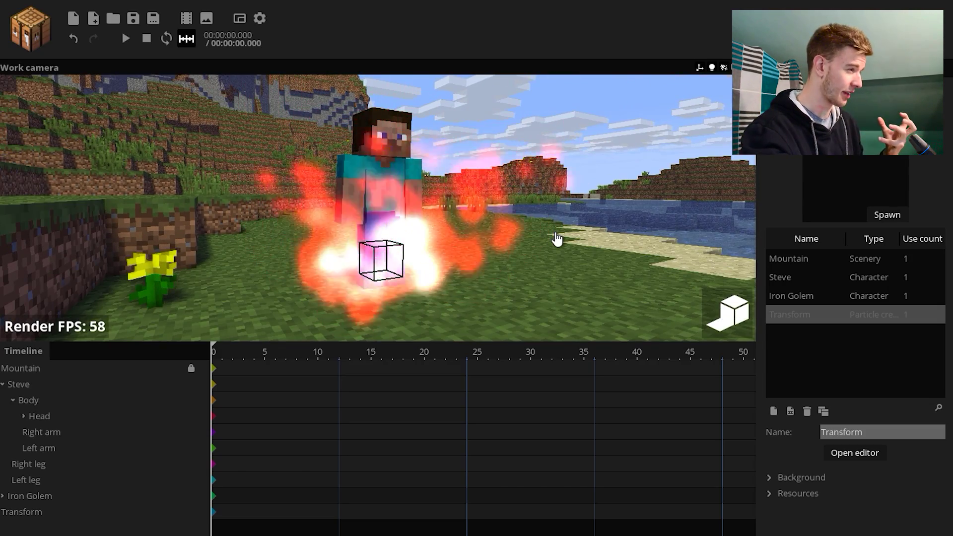
# Set the Transform particles' initial X speed to a random -25 to 25 per second and Add Y to 2.40 per second.
pyautogui.click(850, 457)
pyautogui.scroll(4, 658, 136)
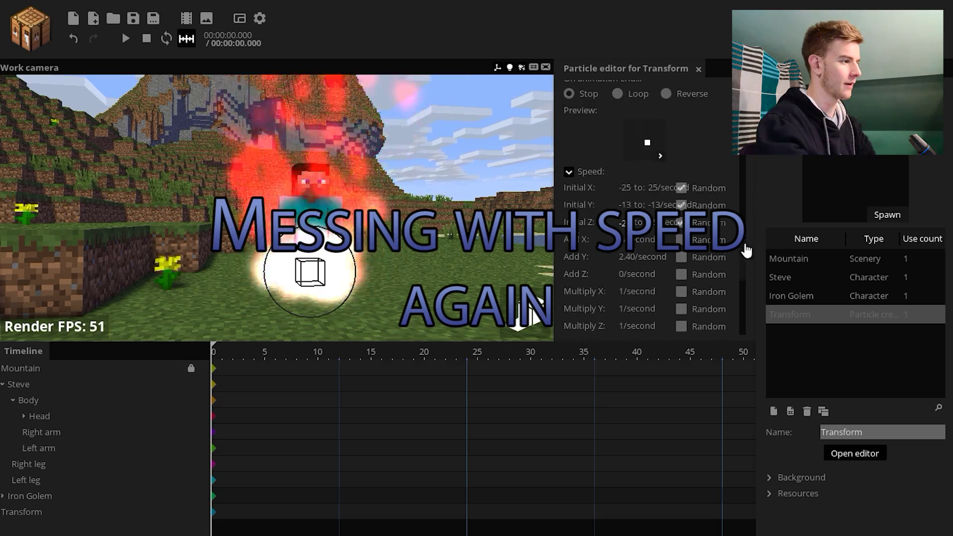
pyautogui.scroll(5, 652, 268)
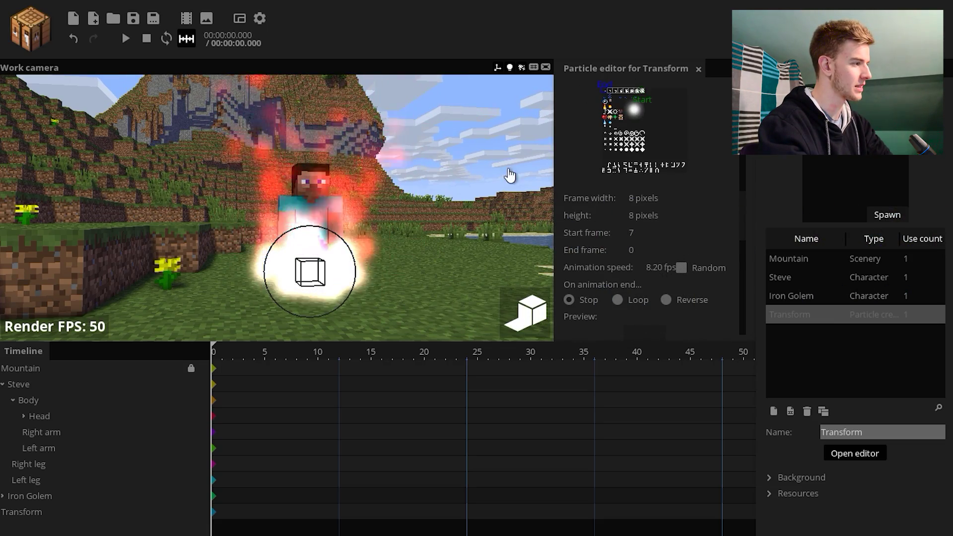
pyautogui.scroll(5, 645, 199)
pyautogui.click(698, 69)
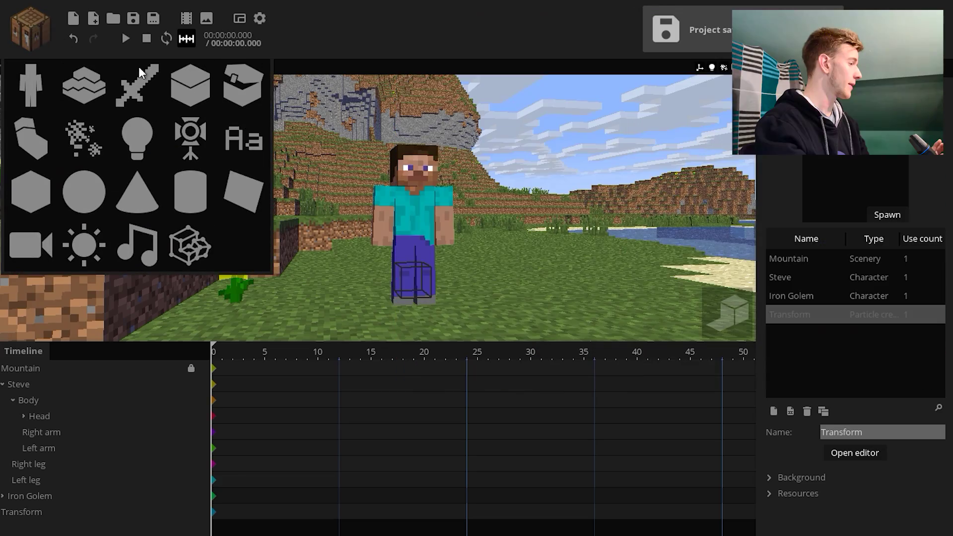
# Add a camera framing Steve from the front, and disable Spawn particles for Transform at frame 0.
pyautogui.click(30, 244)
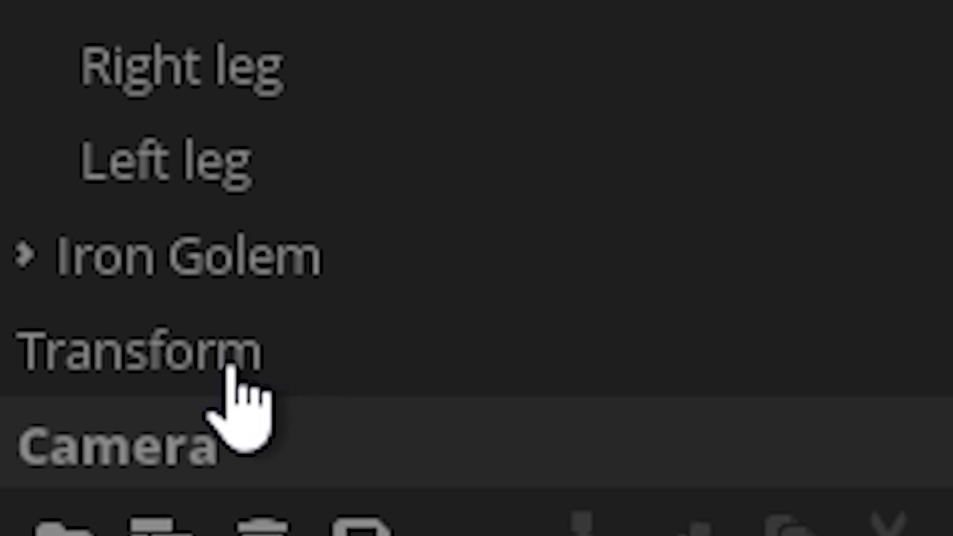
pyautogui.click(45, 511)
pyautogui.click(586, 202)
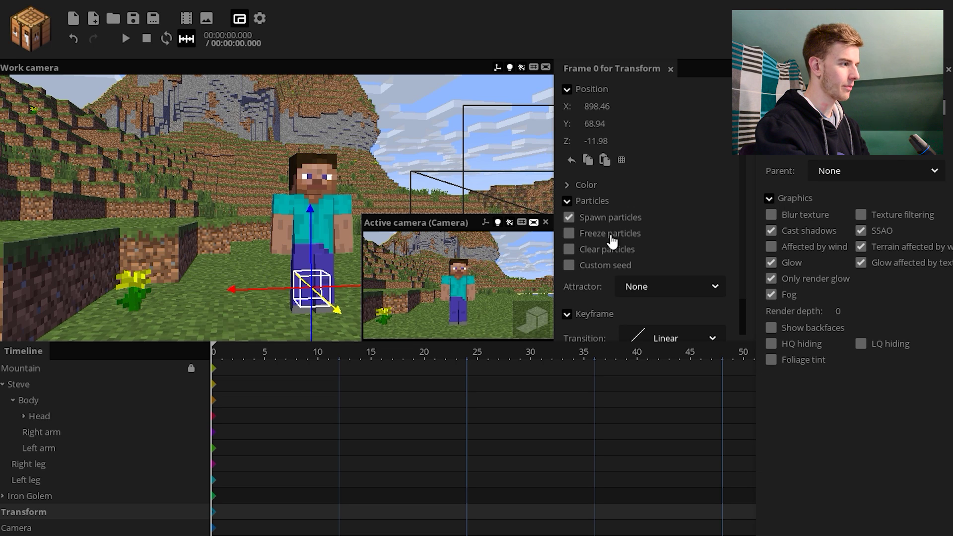
pyautogui.click(599, 221)
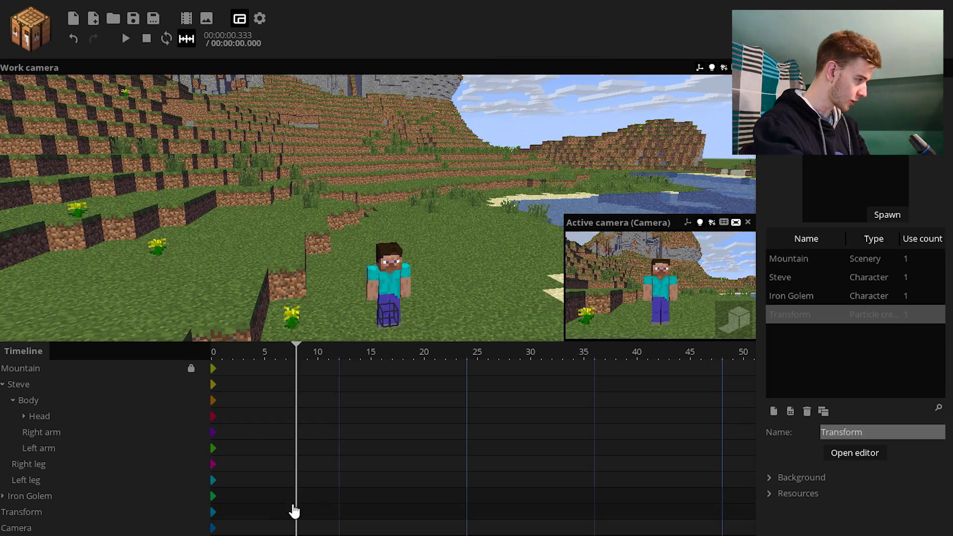
# Add keyframes for Transform and Camera at frame 8, and another Camera keyframe at frame 35.
pyautogui.click(297, 513)
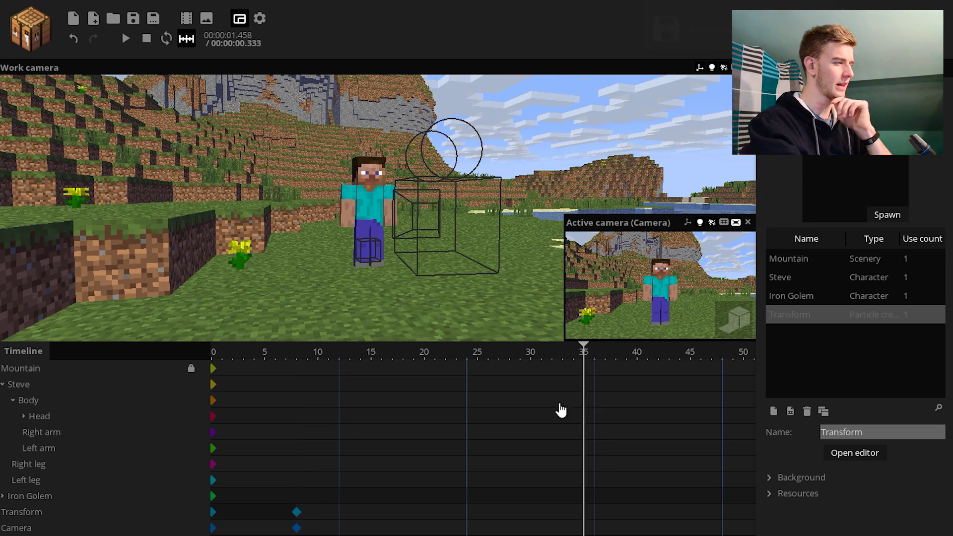
pyautogui.click(583, 528)
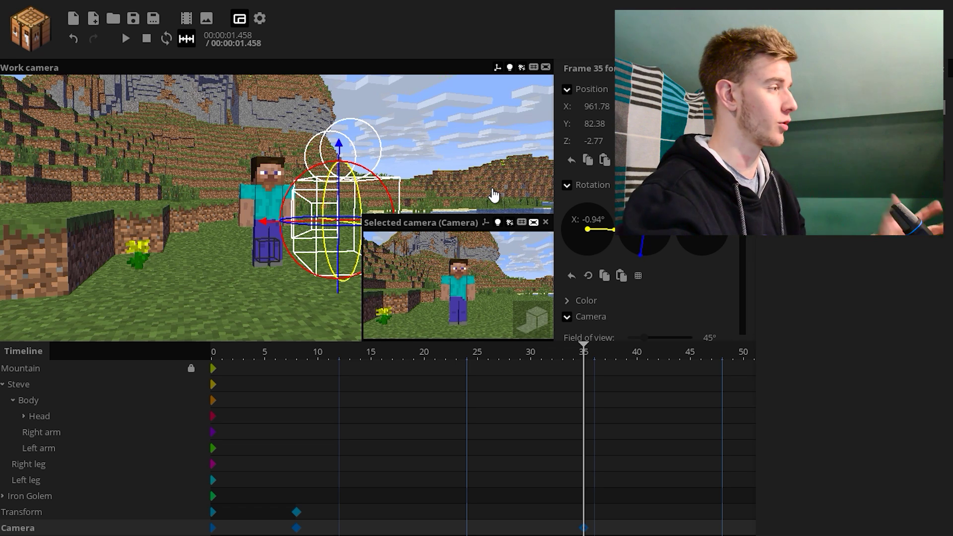
pyautogui.click(475, 154)
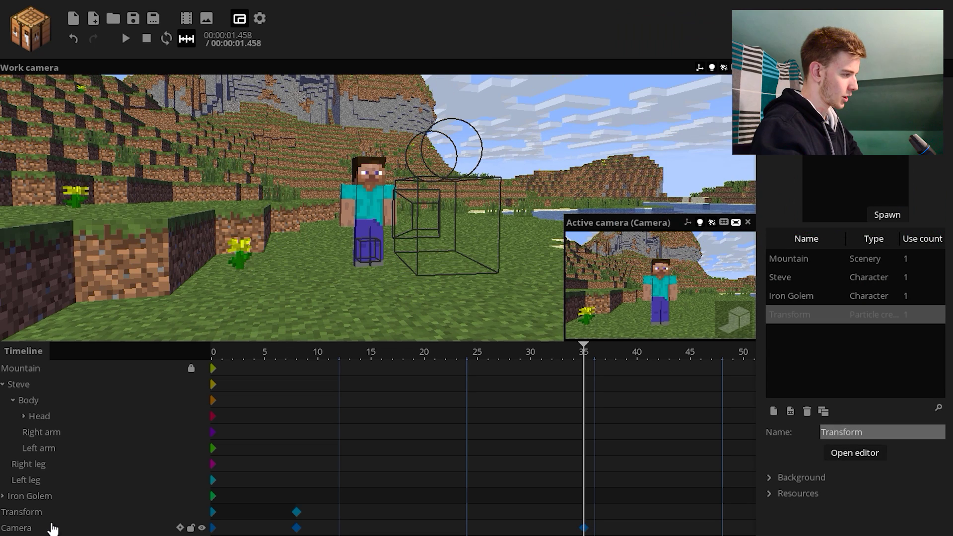
# Create a timeline folder named Camera.
pyautogui.click(54, 527)
pyautogui.click(9, 535)
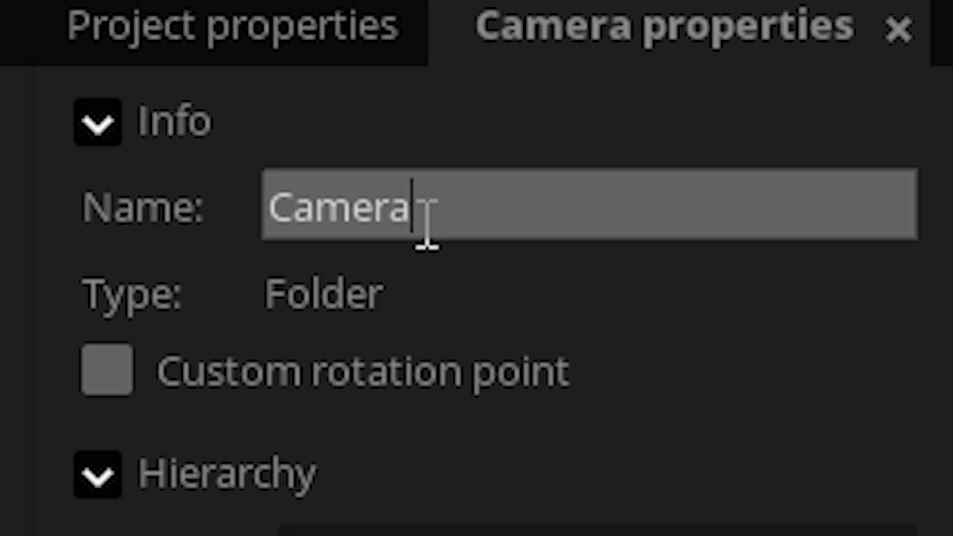
# Select all of the camera's keyframes and copy their position.
pyautogui.click(404, 440)
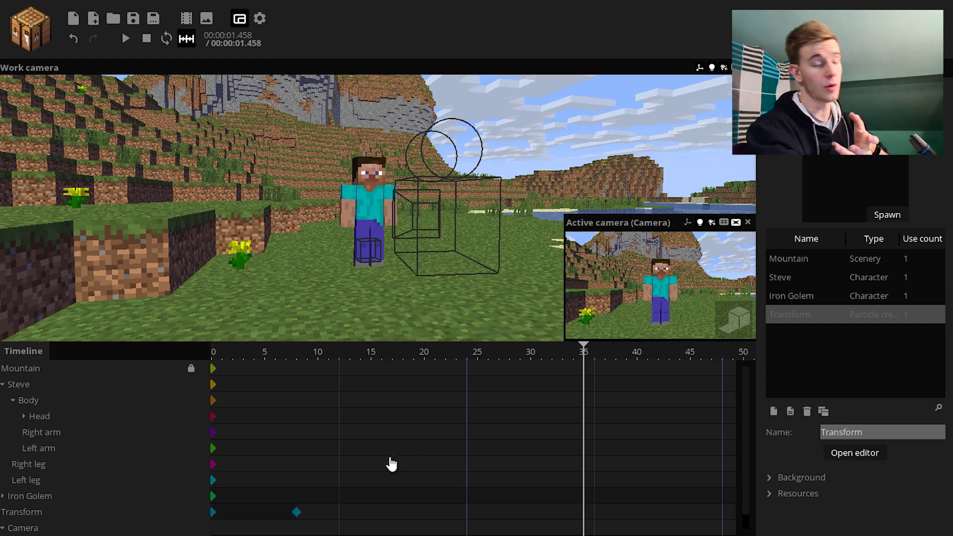
pyautogui.scroll(-1, 745, 481)
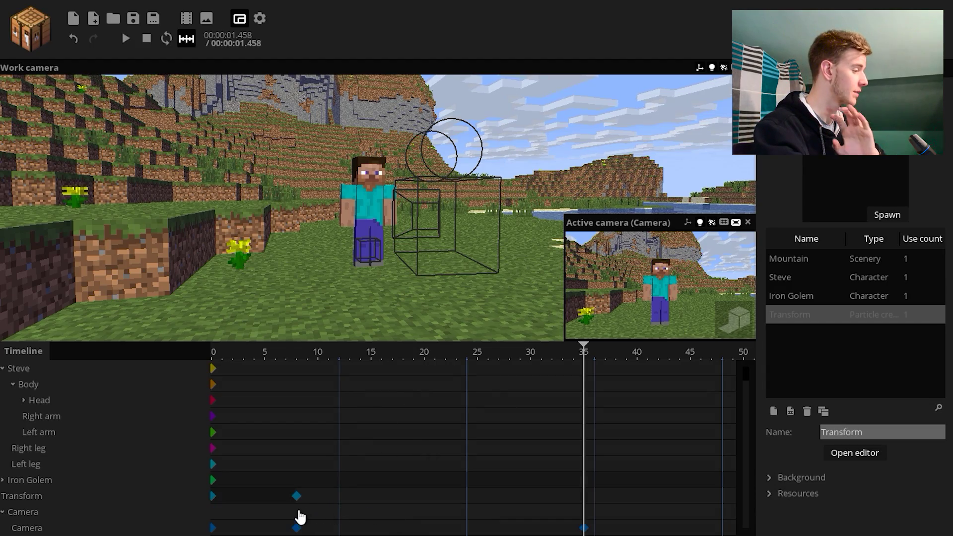
pyautogui.click(296, 527)
pyautogui.moveTo(298, 164); pyautogui.dragTo(268, 238)
pyautogui.scroll(-5, 278, 194)
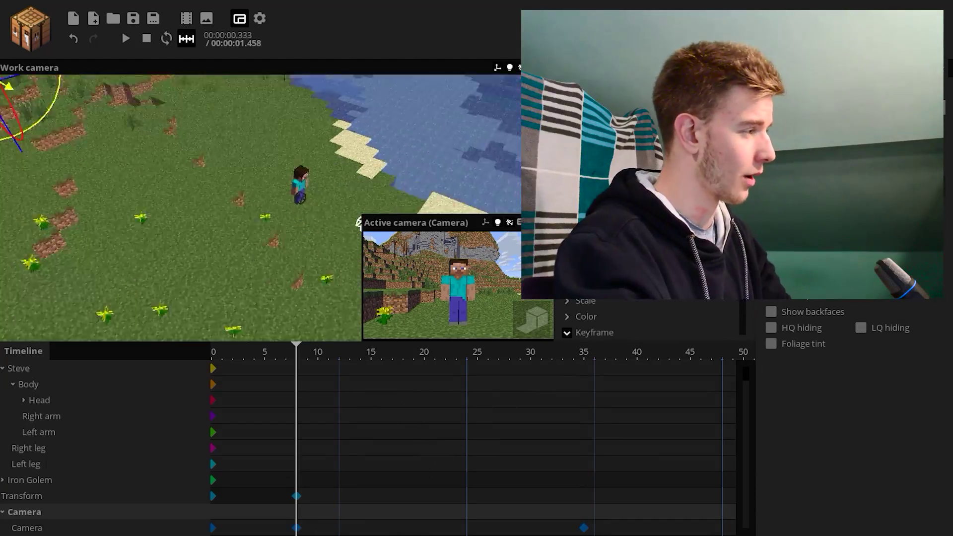
pyautogui.click(272, 528)
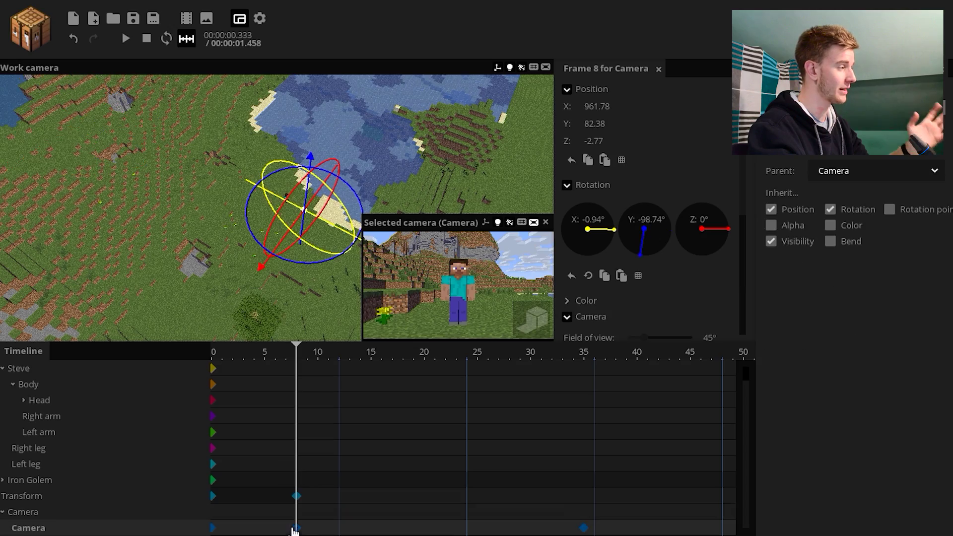
pyautogui.moveTo(234, 219); pyautogui.dragTo(192, 246)
pyautogui.click(589, 160)
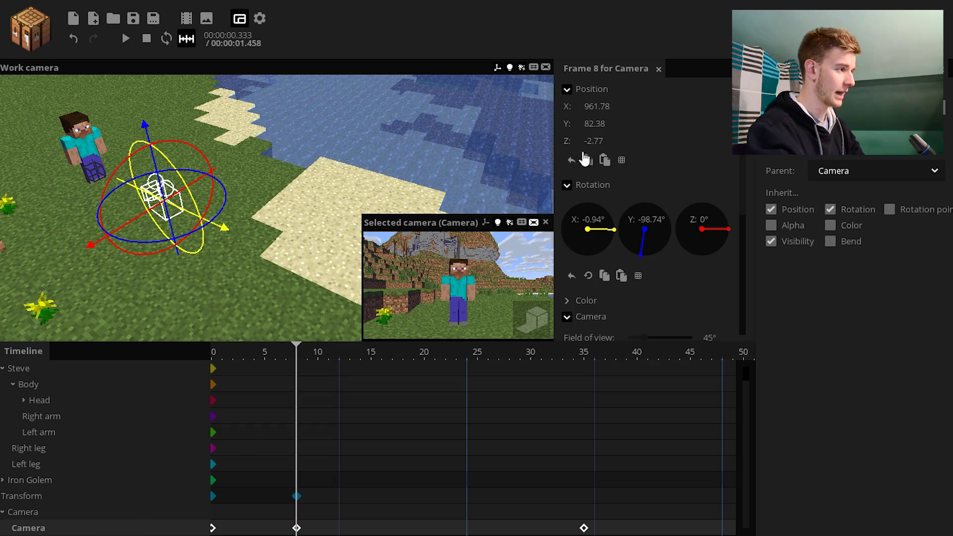
# Set the camera keyframes' X, Y and Z position to 0 and paste the copied position onto the Camera folder.
pyautogui.click(590, 138)
pyautogui.write('0')
pyautogui.click(594, 124)
pyautogui.write('0')
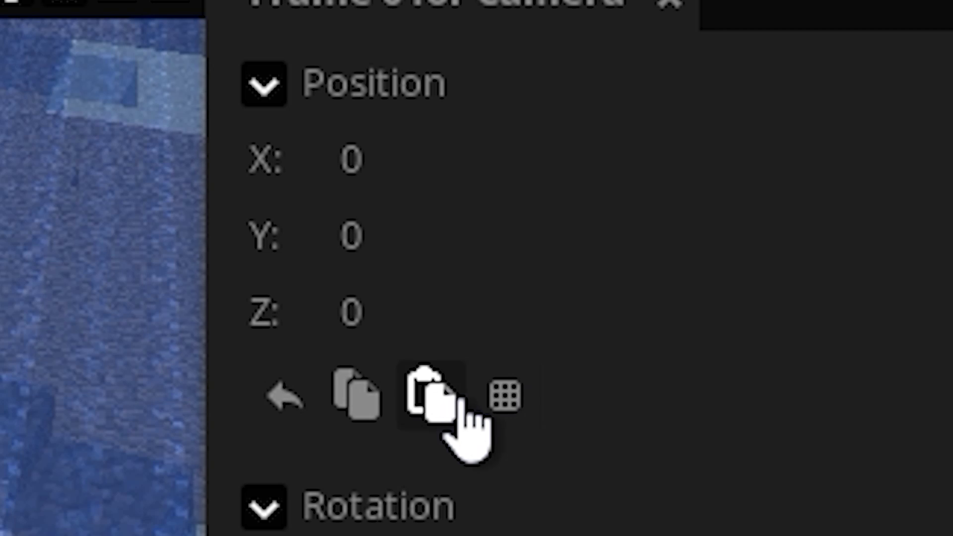
pyautogui.click(606, 161)
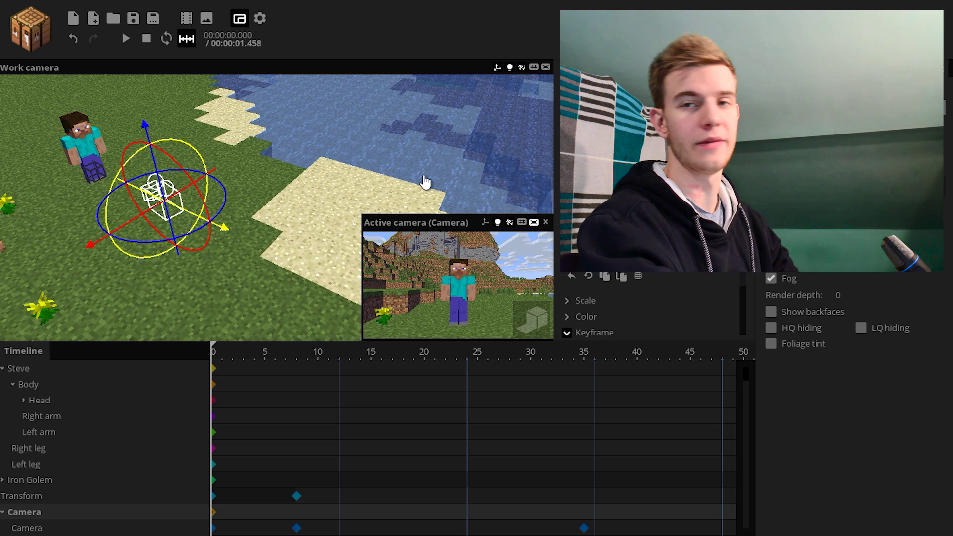
pyautogui.click(46, 527)
pyautogui.click(49, 515)
pyautogui.click(47, 526)
pyautogui.click(47, 514)
pyautogui.click(46, 526)
pyautogui.click(47, 514)
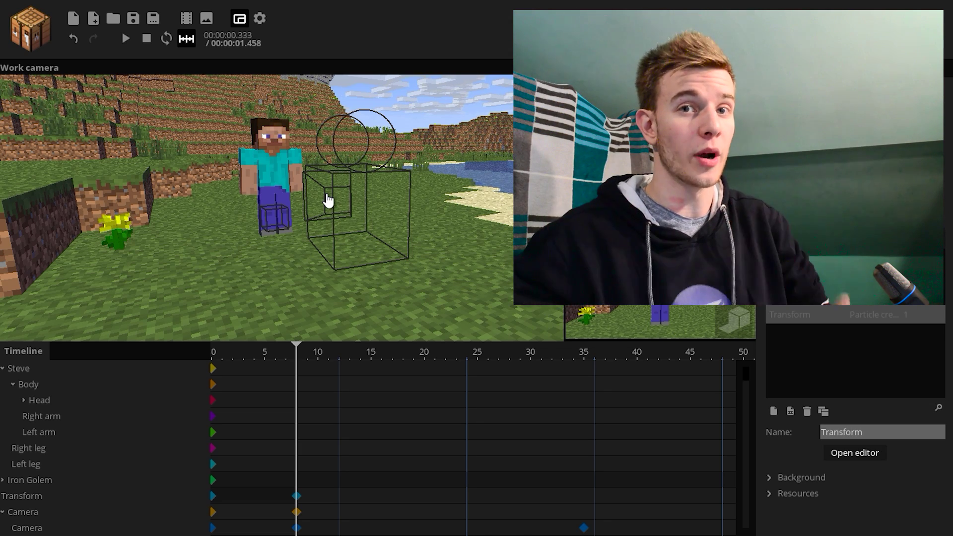
# Enable Bloom on the camera's frame 35 keyframe with threshold 0%, radius 300% and intensity 300%.
pyautogui.click(583, 527)
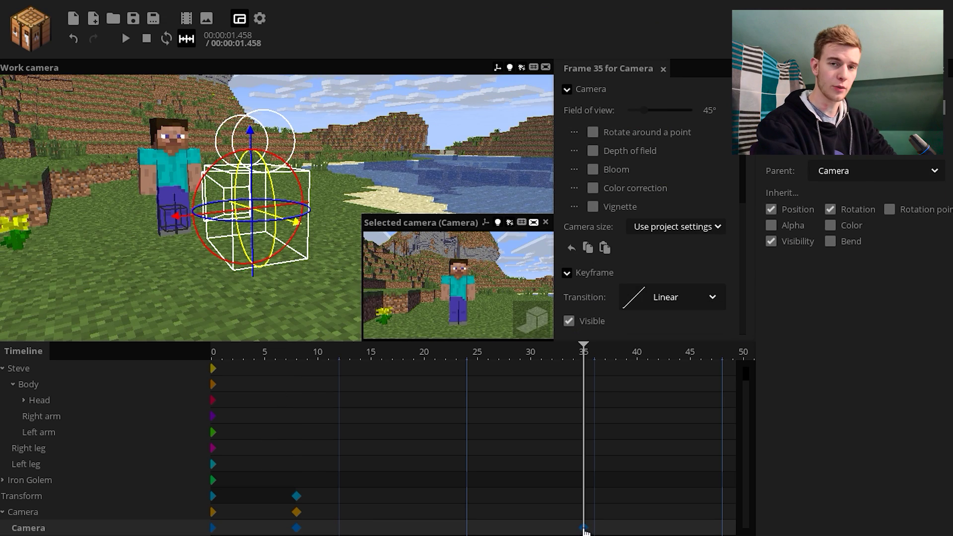
pyautogui.click(612, 170)
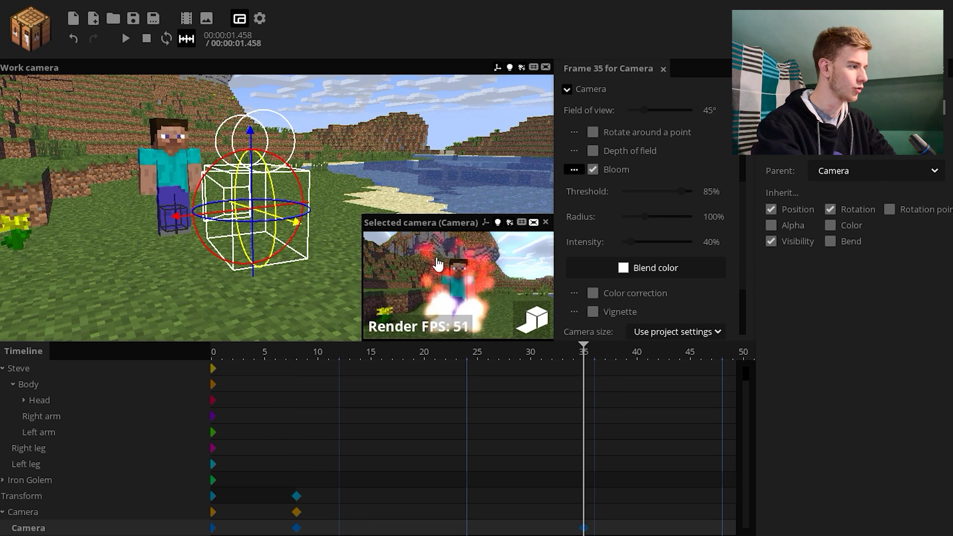
pyautogui.moveTo(676, 193); pyautogui.dragTo(574, 187)
pyautogui.moveTo(635, 244); pyautogui.dragTo(798, 260)
pyautogui.moveTo(644, 216); pyautogui.dragTo(729, 226)
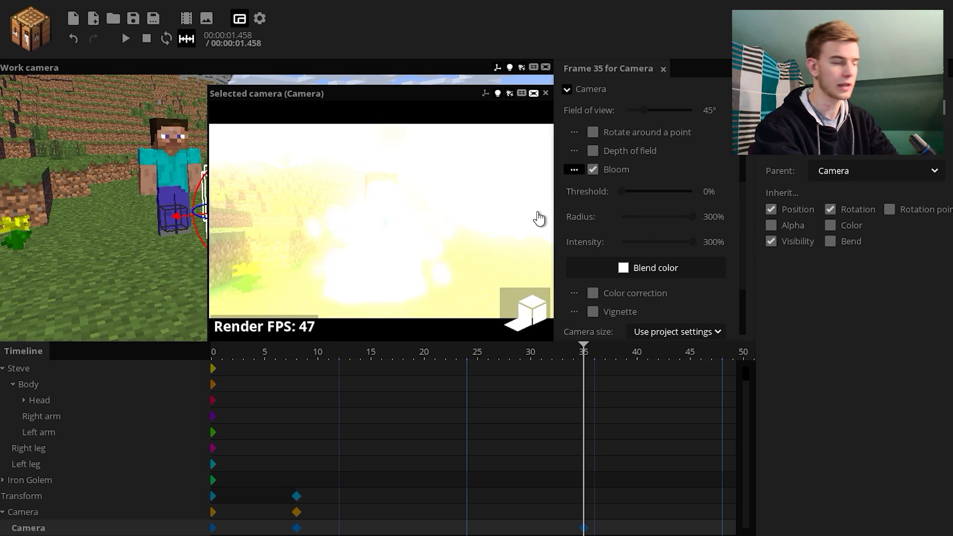
pyautogui.moveTo(589, 355); pyautogui.dragTo(541, 417)
# Enable Bloom on the camera's frame 8 keyframe and scrub through the animation to check the glow.
pyautogui.click(297, 528)
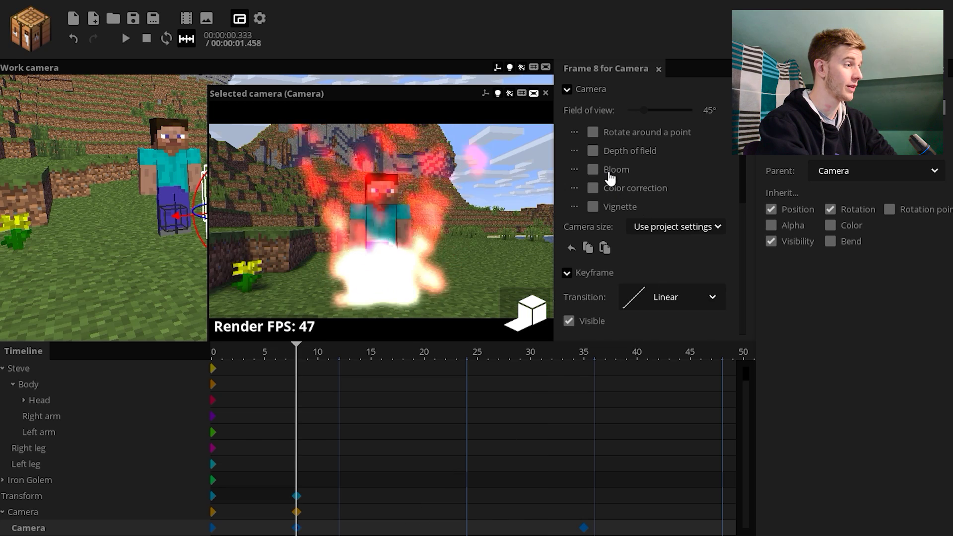
pyautogui.click(609, 173)
pyautogui.moveTo(309, 359); pyautogui.dragTo(519, 506)
# Try the Ease in (exponential) transition on the camera's frame 8 keyframe and play back the result.
pyautogui.click(297, 528)
pyautogui.scroll(-5, 734, 333)
pyautogui.click(709, 300)
pyautogui.moveTo(718, 358); pyautogui.dragTo(718, 414)
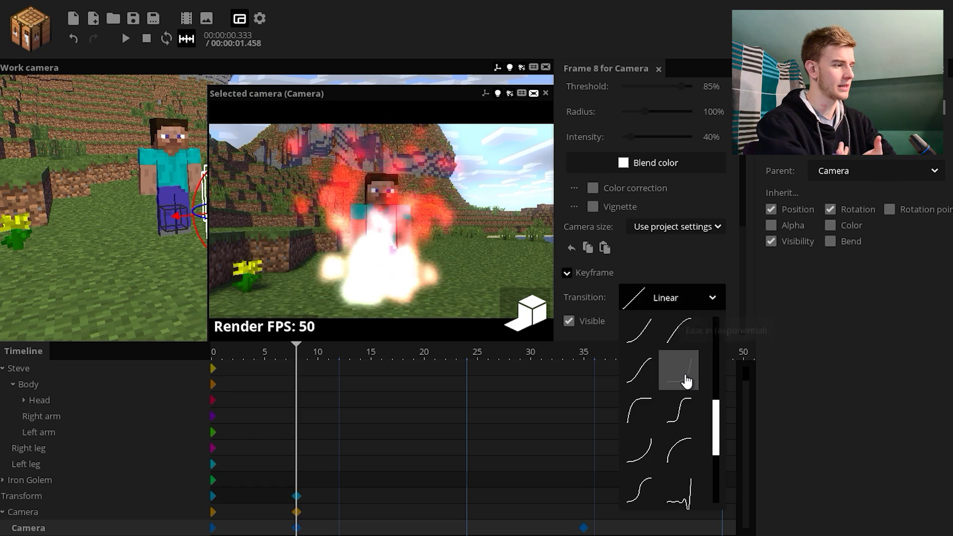
pyautogui.click(686, 382)
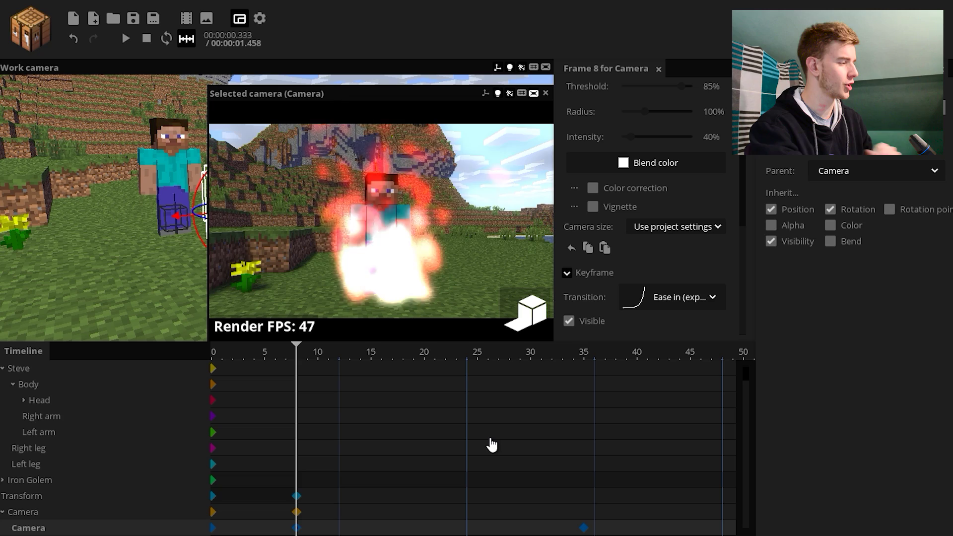
pyautogui.press('space')
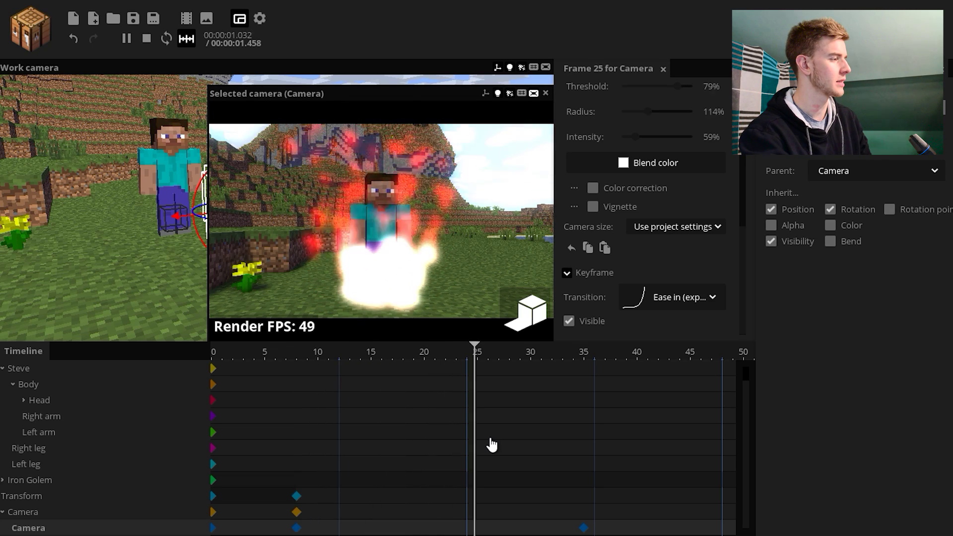
pyautogui.press('space')
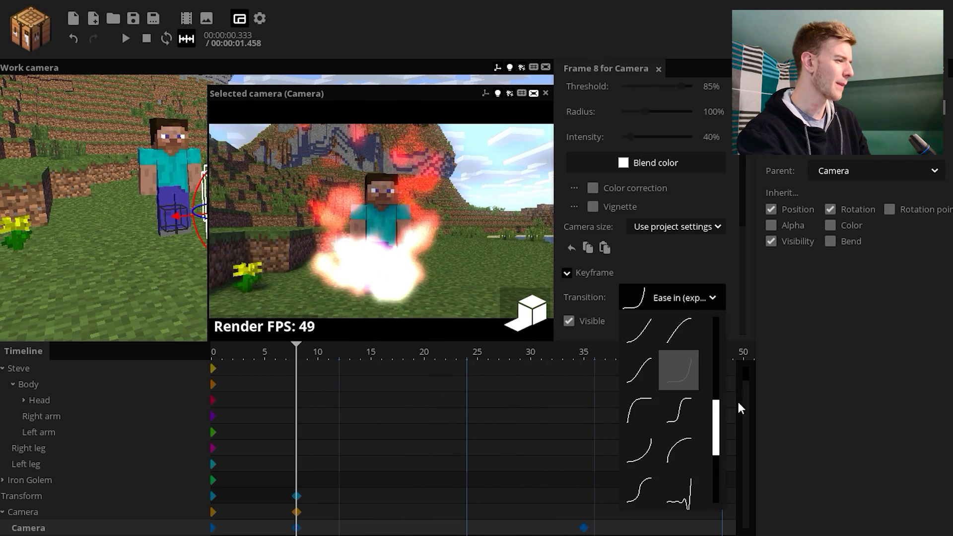
# Change the transition of the camera's frame 8 keyframe to Ease in (quintic) and play it back.
pyautogui.scroll(2, 719, 400)
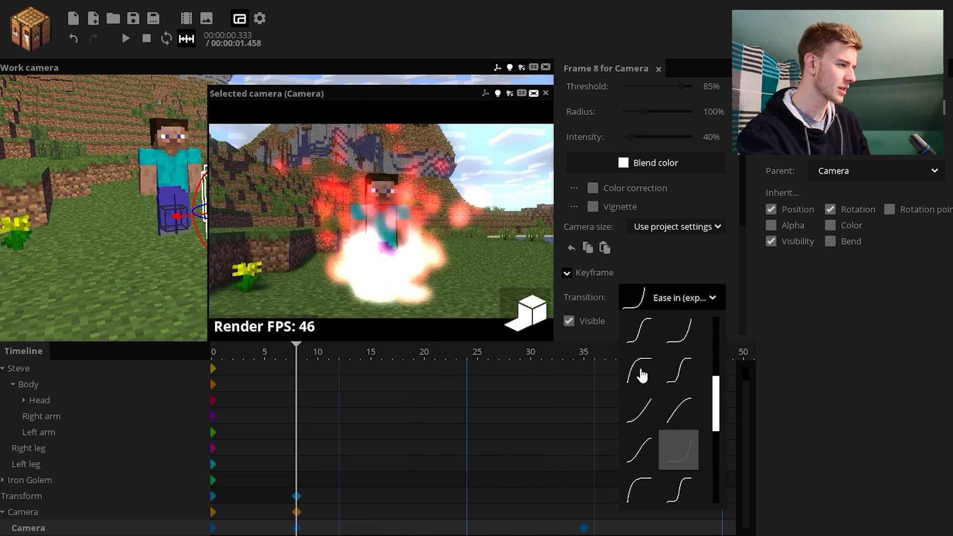
pyautogui.click(674, 342)
pyautogui.press('space')
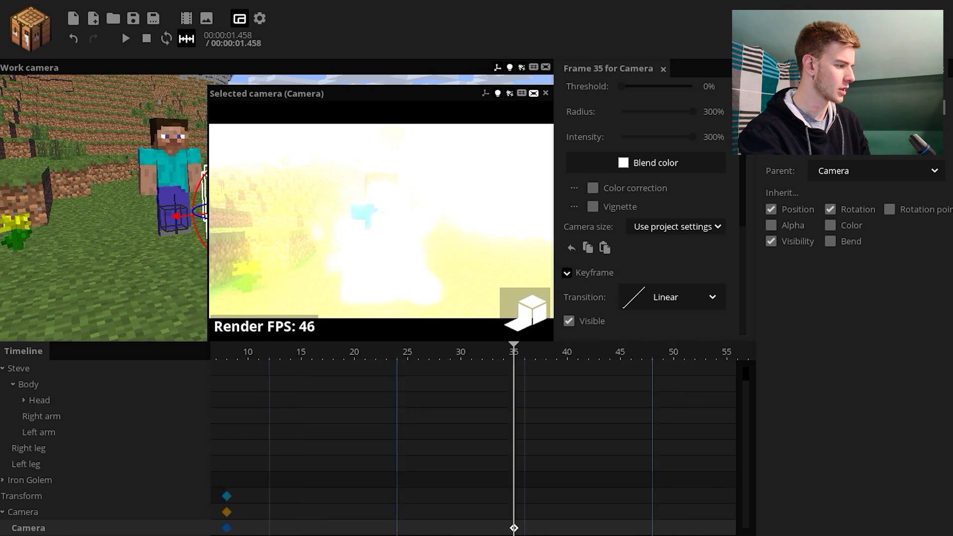
# Add a camera keyframe at frame 47 with Bloom threshold 93%, radius 100% and intensity 40%.
pyautogui.moveTo(741, 302); pyautogui.dragTo(739, 255)
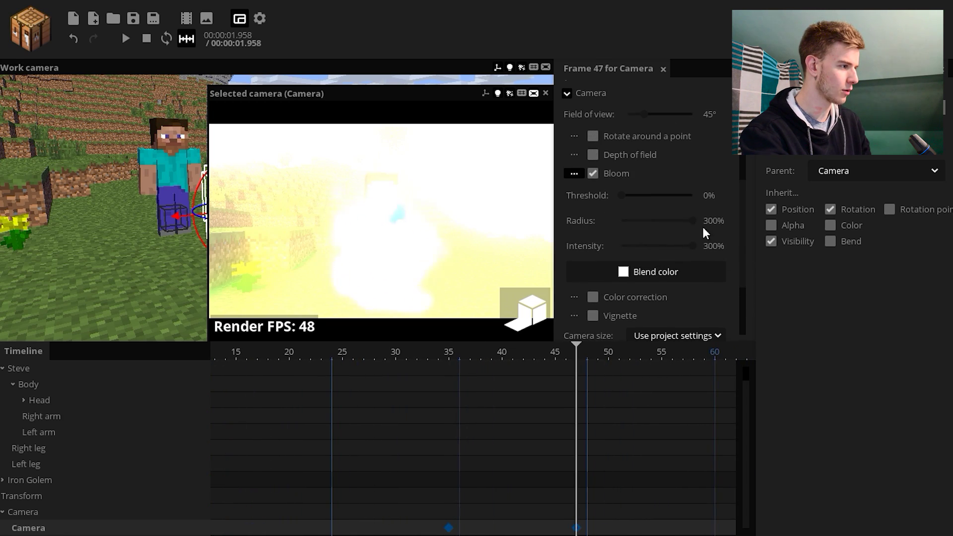
pyautogui.rightClick(675, 204)
pyautogui.rightClick(671, 223)
pyautogui.rightClick(655, 244)
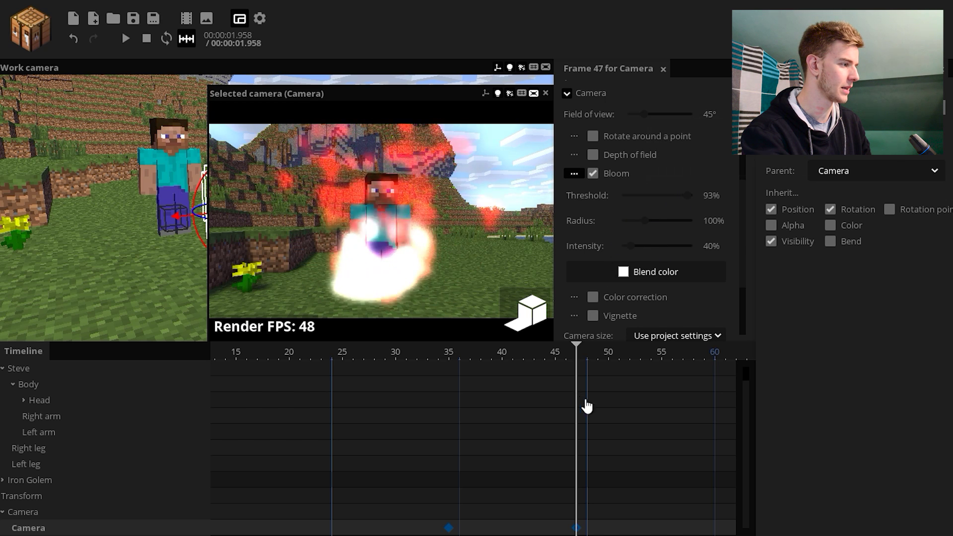
# Examine the transition options of the camera's frame 35 keyframe and the camera and folder keyframes at frame 8.
pyautogui.click(712, 298)
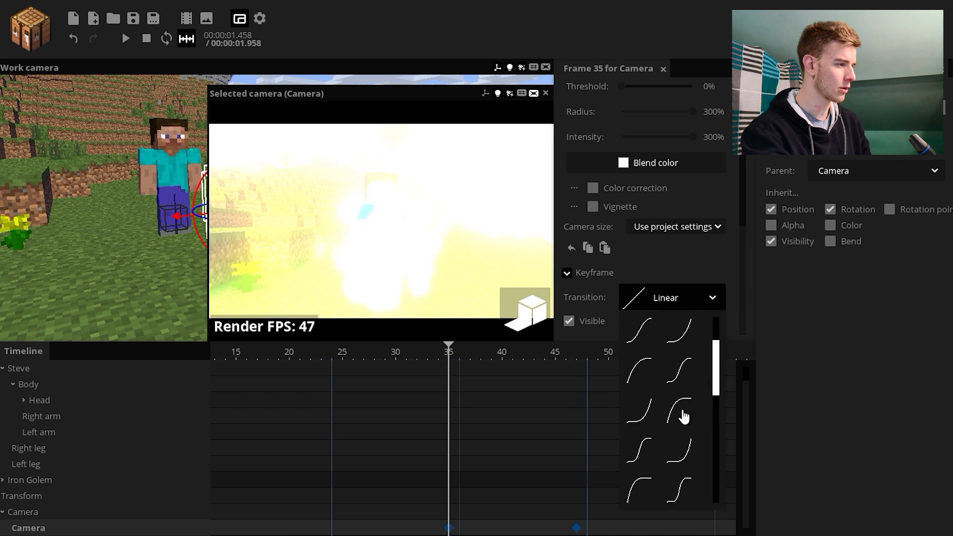
pyautogui.moveTo(444, 357); pyautogui.dragTo(233, 370)
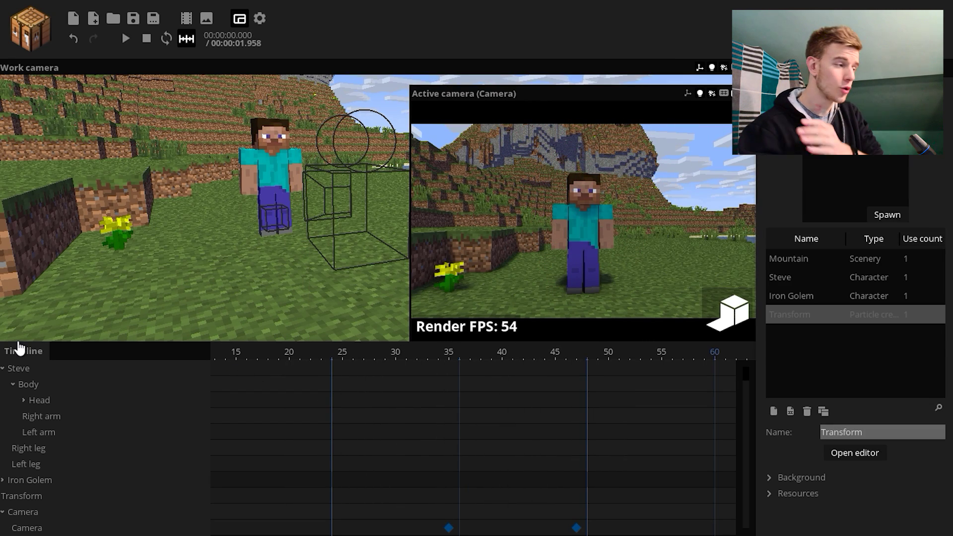
pyautogui.click(296, 527)
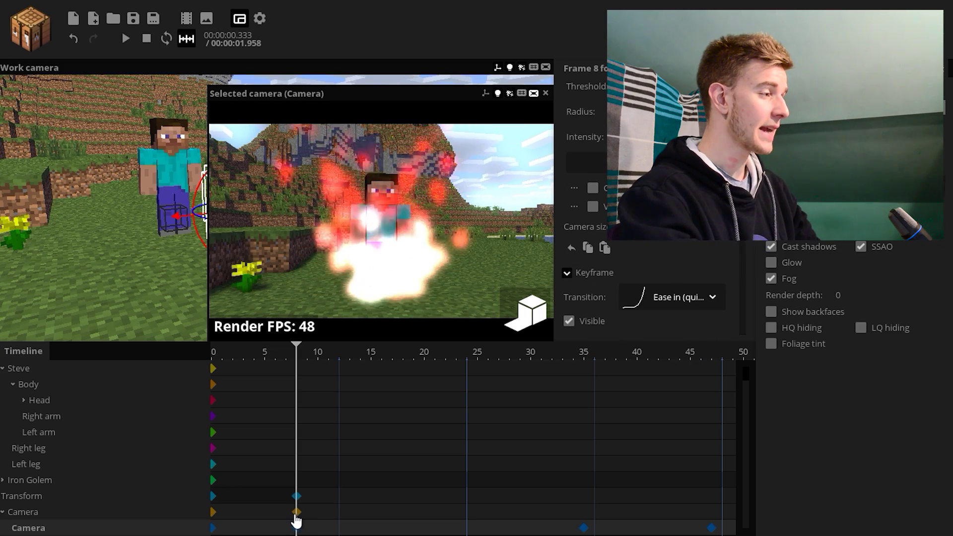
pyautogui.click(297, 512)
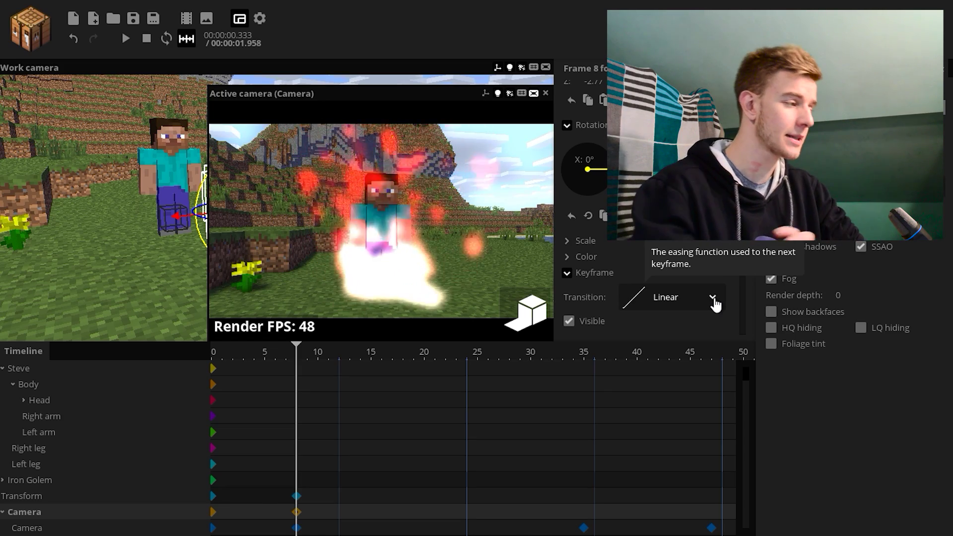
pyautogui.moveTo(297, 354); pyautogui.dragTo(295, 363)
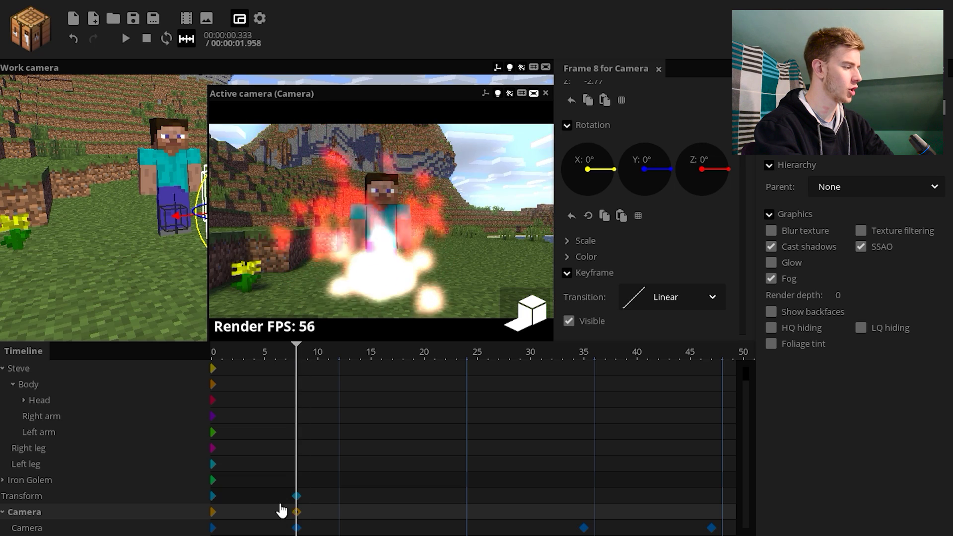
# Enable Bloom on the camera's frame 0 keyframe and scrub the opening frames.
pyautogui.click(214, 527)
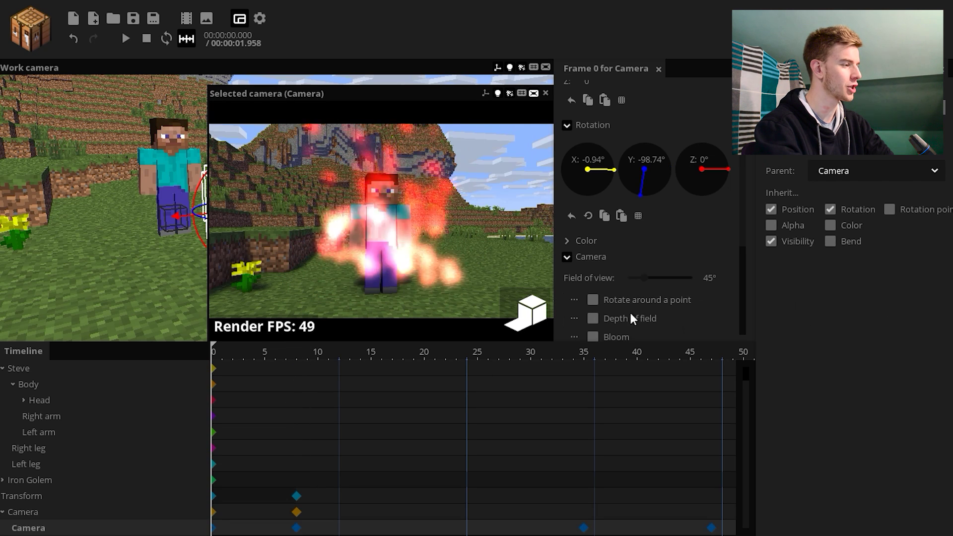
pyautogui.click(617, 338)
pyautogui.moveTo(234, 361); pyautogui.dragTo(211, 441)
# Add a Transform keyframe at frame 35 and shrink the camera preview window.
pyautogui.click(581, 498)
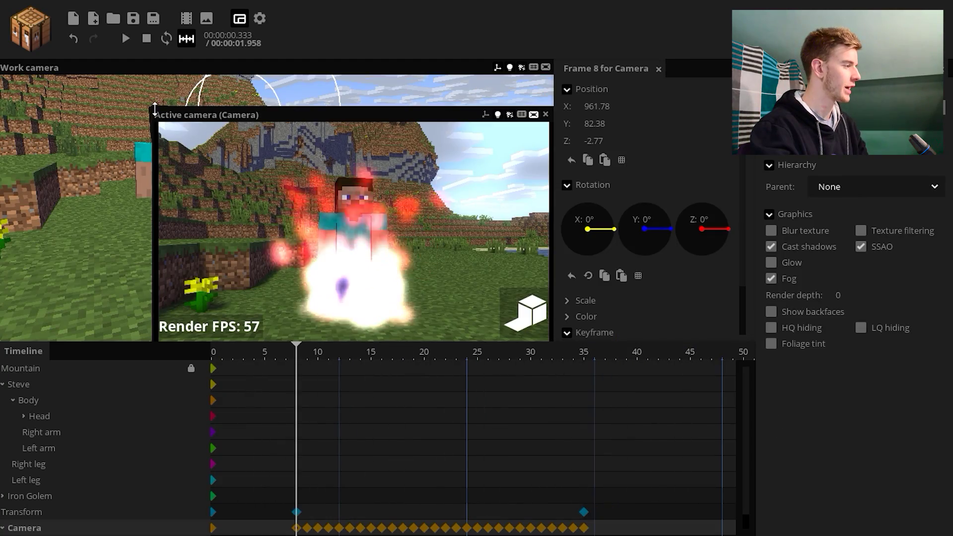
pyautogui.moveTo(292, 375); pyautogui.dragTo(149, 371)
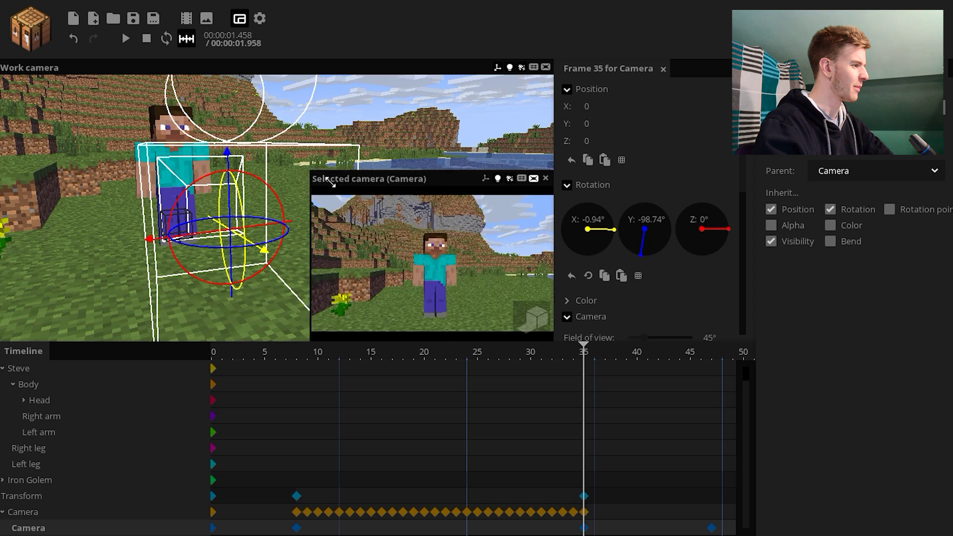
pyautogui.moveTo(309, 169); pyautogui.dragTo(377, 215)
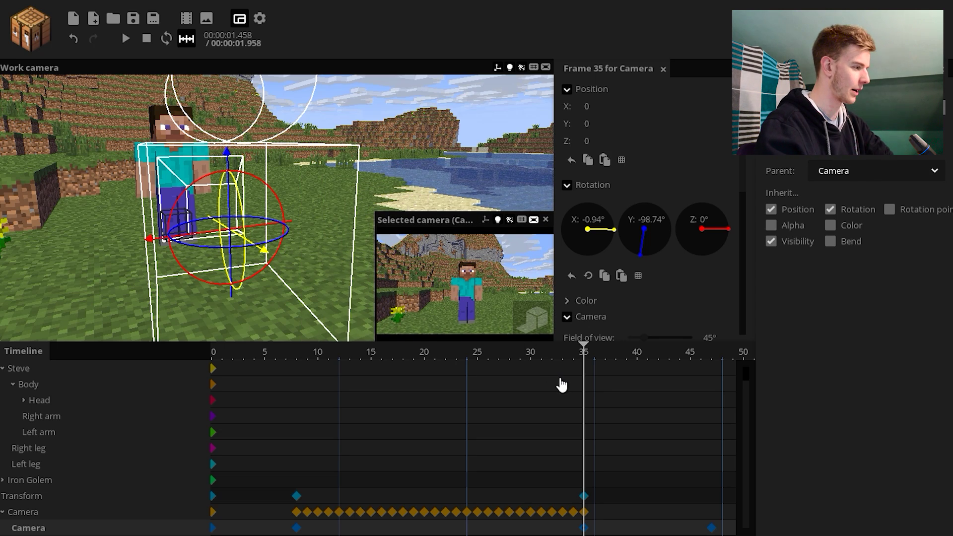
# Add keyframes at frame 35 that hide Steve and make the Iron Golem visible.
pyautogui.click(584, 370)
pyautogui.scroll(-3, 735, 326)
pyautogui.click(594, 321)
pyautogui.click(584, 481)
pyautogui.click(568, 321)
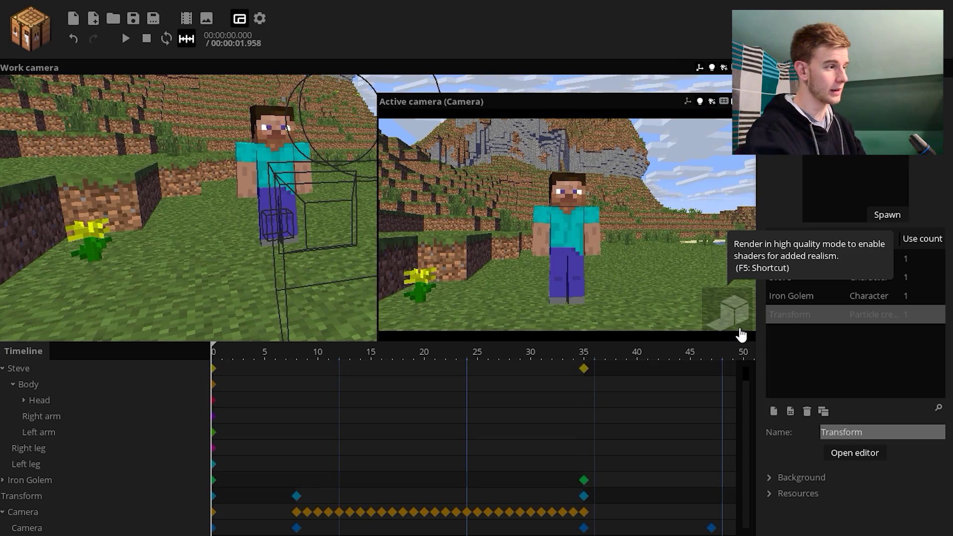
# Render the active camera view in high quality and play the transformation from the start.
pyautogui.click(739, 332)
pyautogui.press('space')
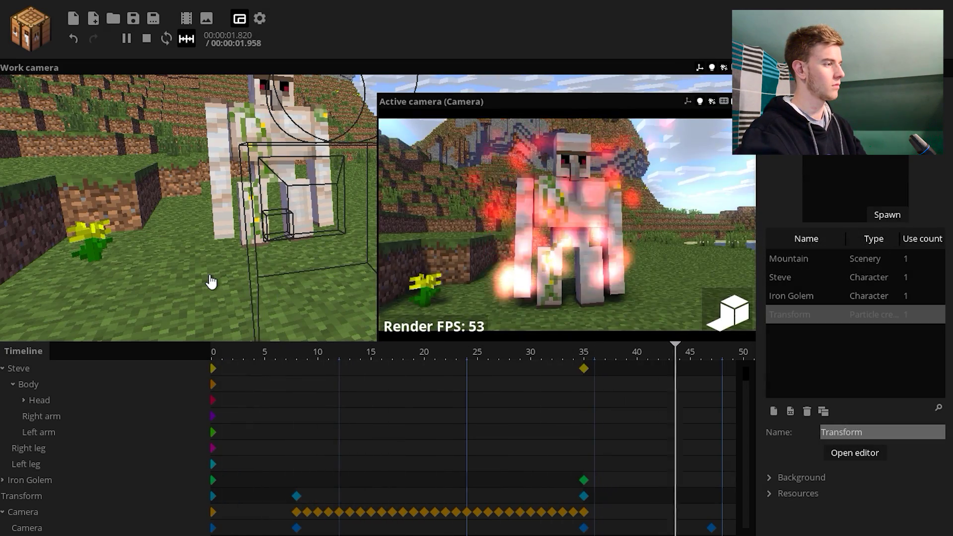
pyautogui.moveTo(533, 355); pyautogui.dragTo(496, 401)
pyautogui.press('space')
pyautogui.click(243, 372)
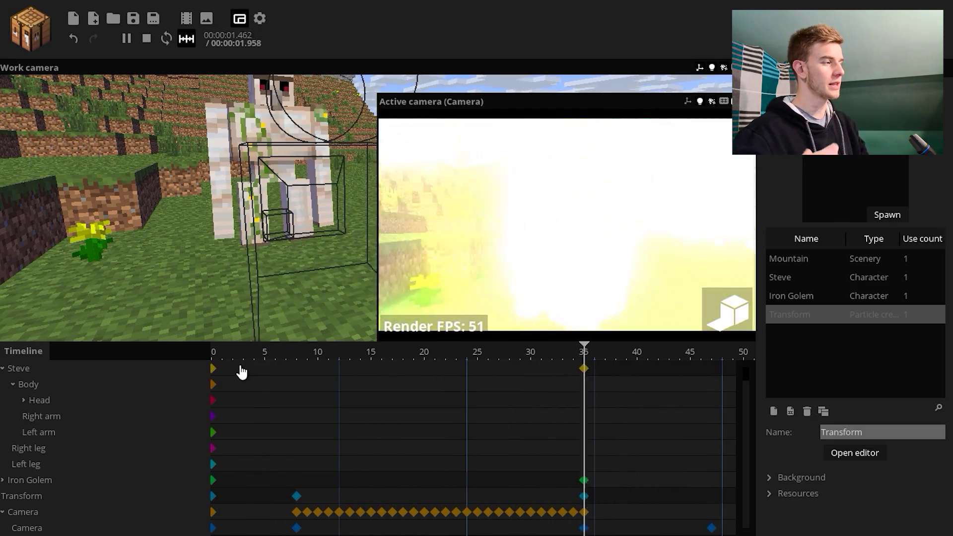
pyautogui.press('space')
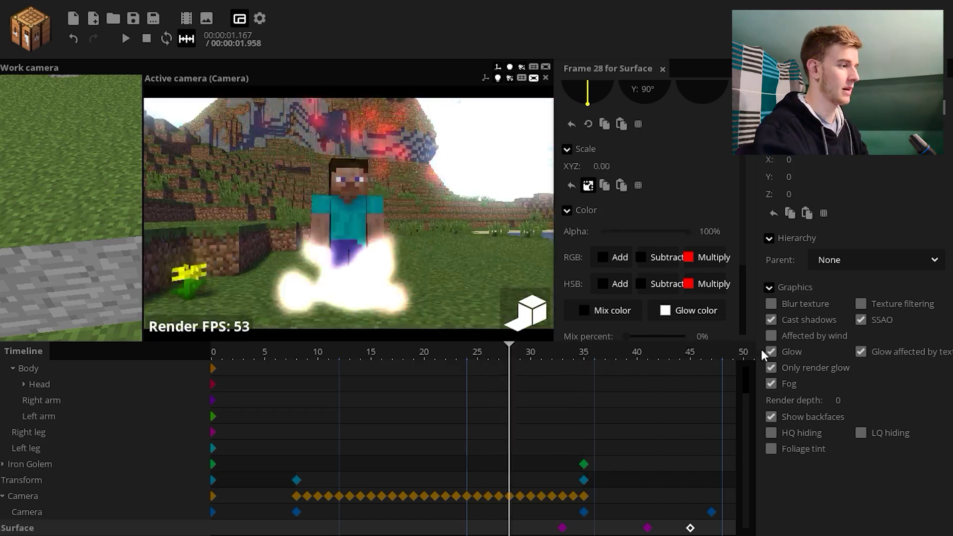
# Turn off Only render glow for the Surface shockwave and preview it from frame 41.
pyautogui.click(646, 376)
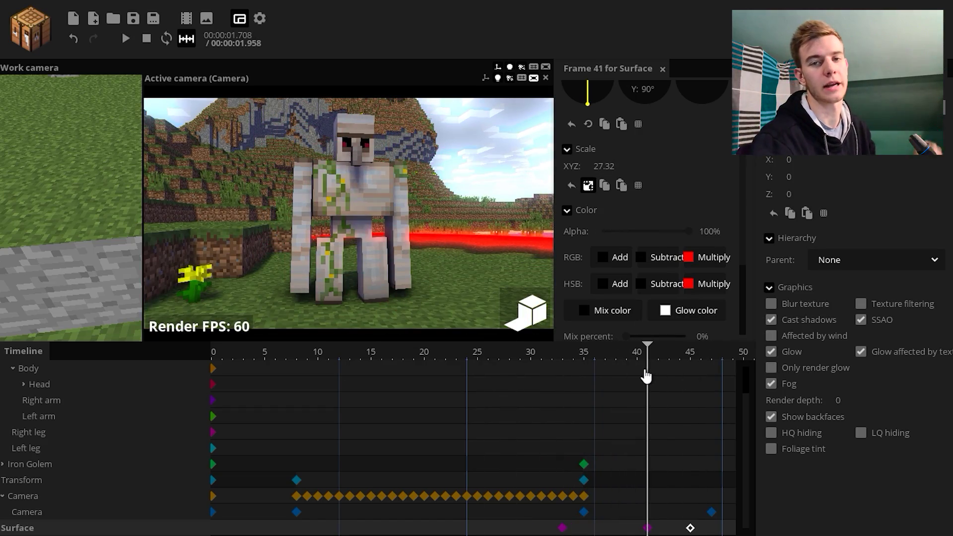
pyautogui.press('space')
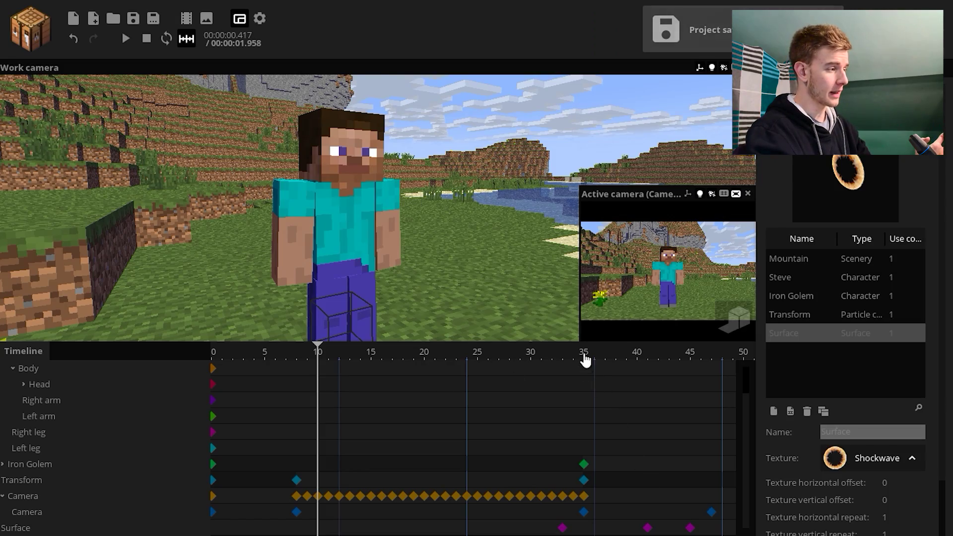
# Preview frame 35 through the active camera in high quality and enlarge the camera preview.
pyautogui.click(584, 356)
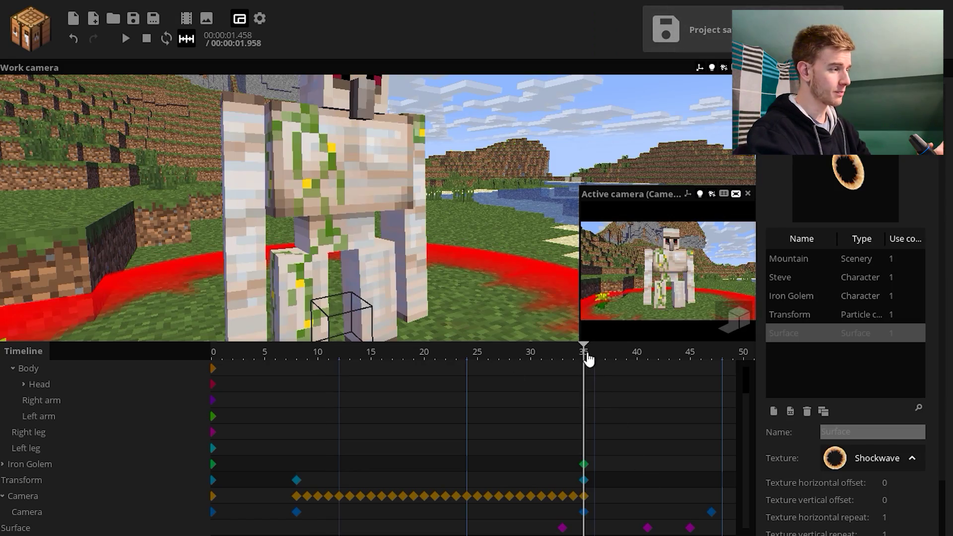
pyautogui.click(744, 320)
pyautogui.moveTo(585, 353); pyautogui.dragTo(584, 354)
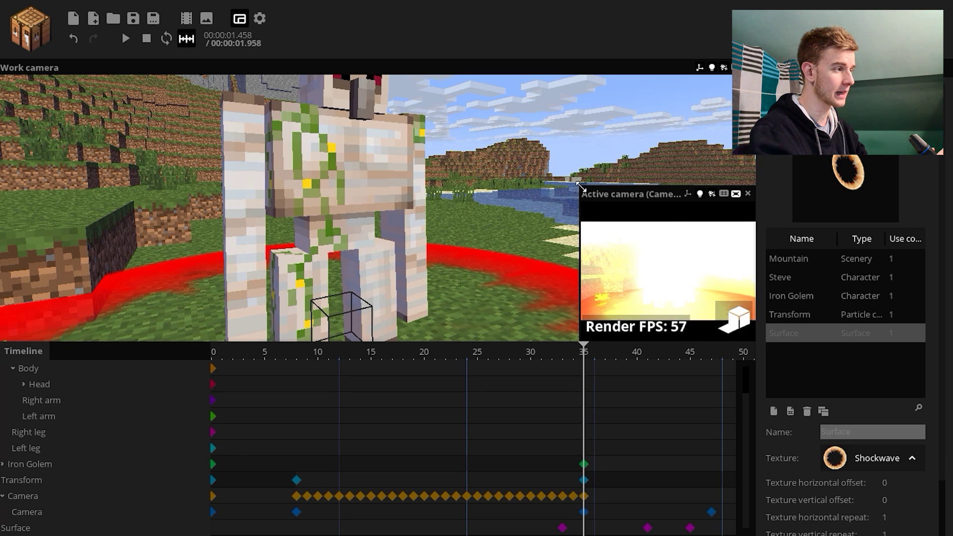
pyautogui.moveTo(579, 186); pyautogui.dragTo(447, 104)
pyautogui.click(733, 320)
# Create a white surface named WHITE and place it right in front of the camera at frame 35.
pyautogui.click(92, 18)
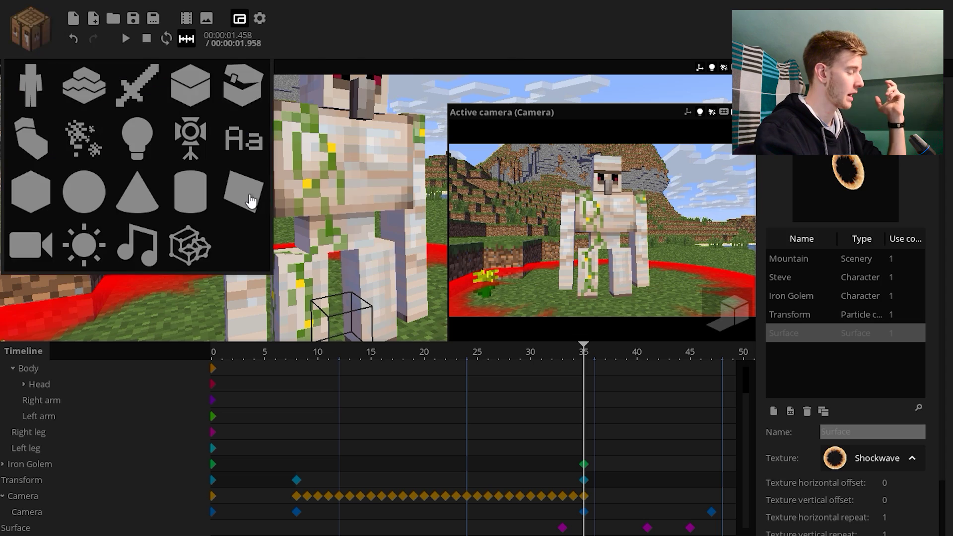
pyautogui.click(245, 187)
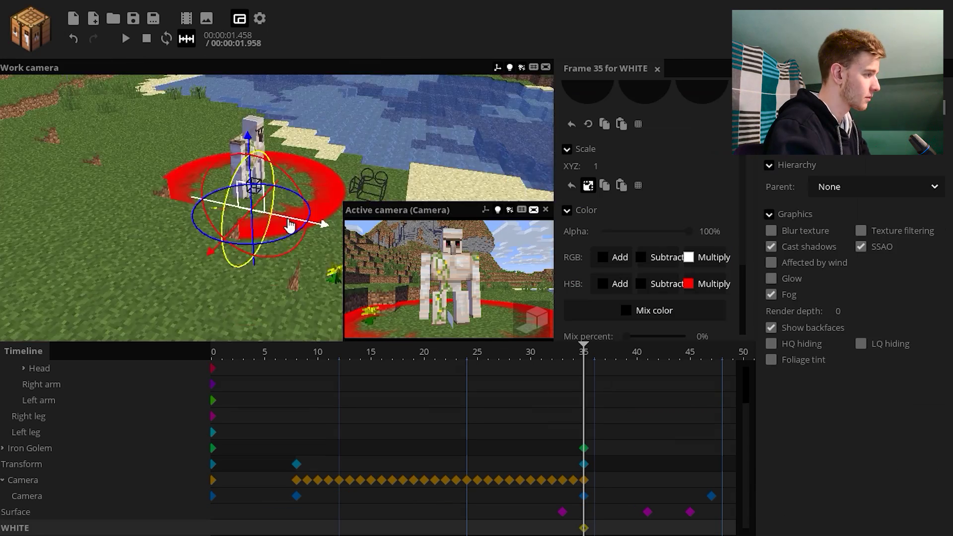
pyautogui.moveTo(287, 221); pyautogui.dragTo(230, 245, button='right')
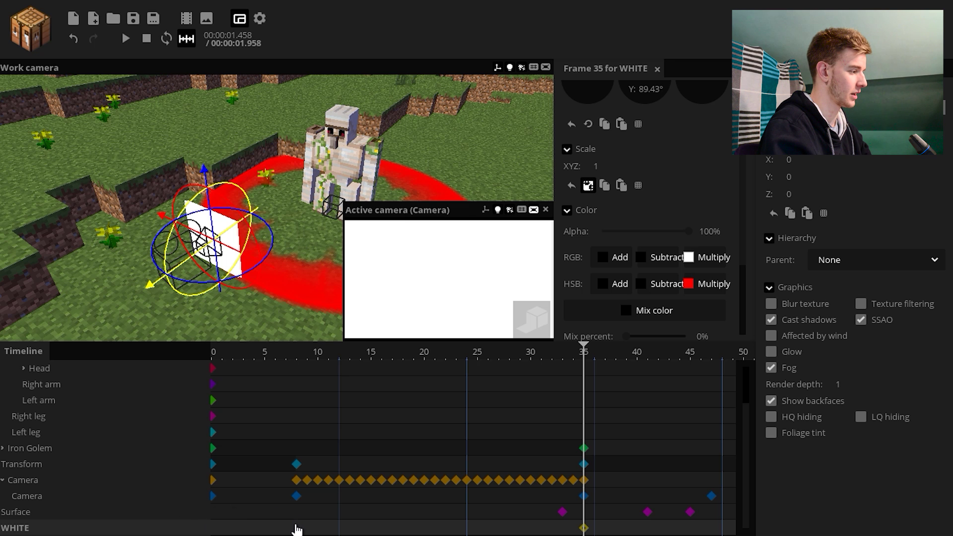
# Add WHITE keyframes with 0% alpha at frames 8 and 38, and open the transition choices for its frame 35 keyframe.
pyautogui.click(296, 526)
pyautogui.moveTo(663, 230); pyautogui.dragTo(598, 231)
pyautogui.click(746, 328)
pyautogui.click(711, 301)
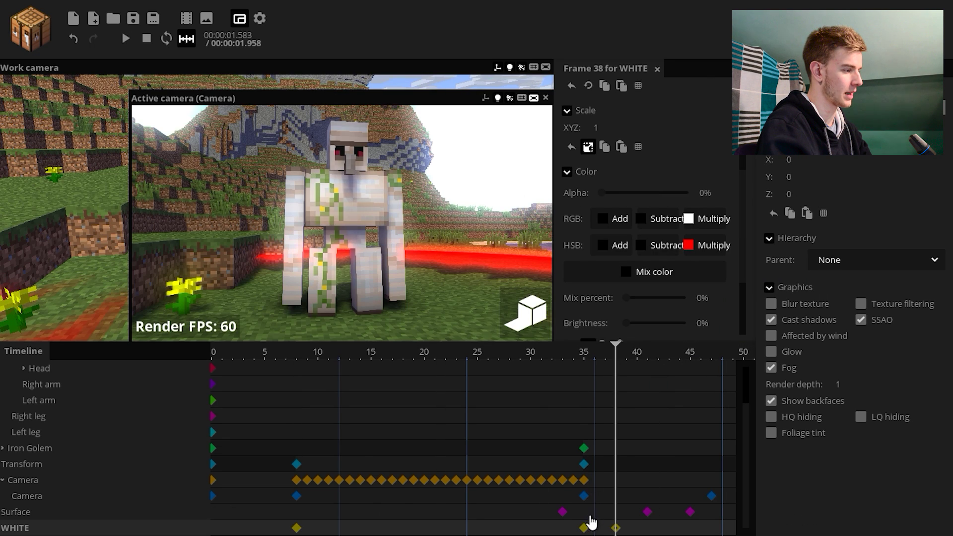
pyautogui.click(584, 527)
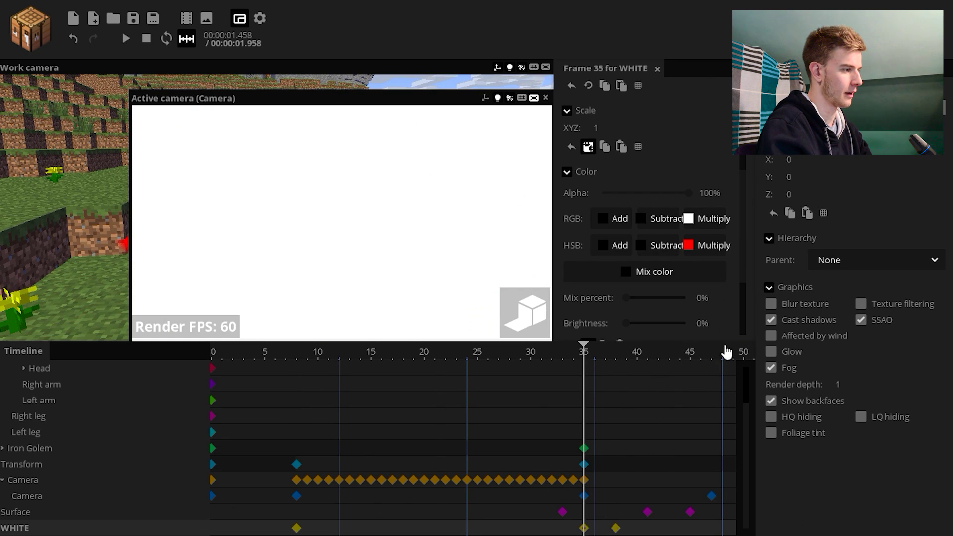
pyautogui.scroll(-3, 722, 347)
pyautogui.click(713, 299)
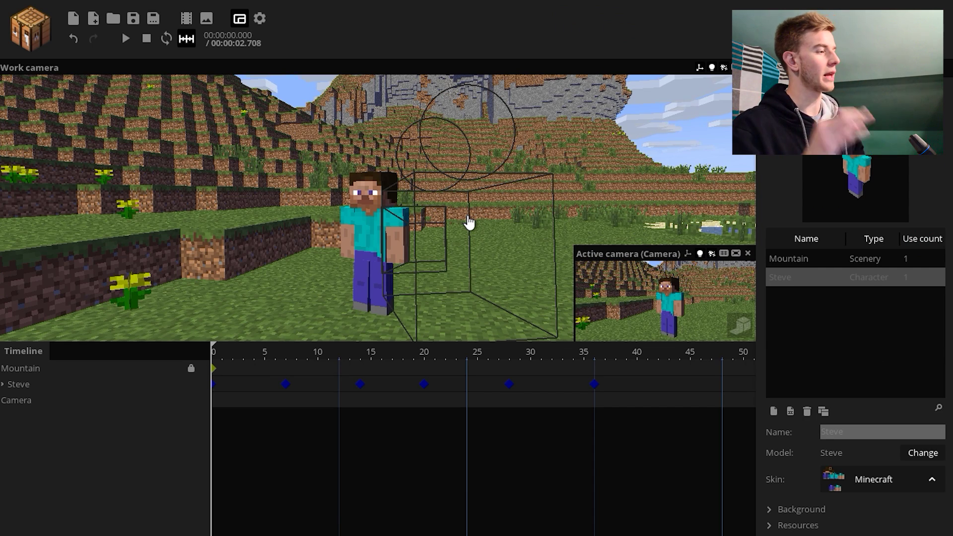
# Play Steve's animation and enlarge the active camera preview to examine the movement.
pyautogui.press('space')
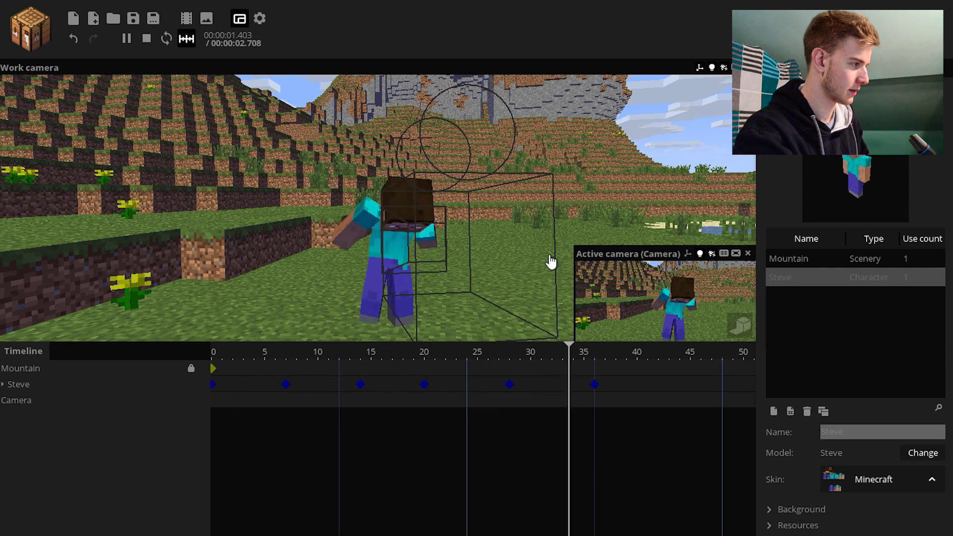
pyautogui.press('space')
pyautogui.moveTo(575, 247); pyautogui.dragTo(478, 158)
pyautogui.moveTo(397, 148); pyautogui.dragTo(442, 171, button='right')
pyautogui.press('space')
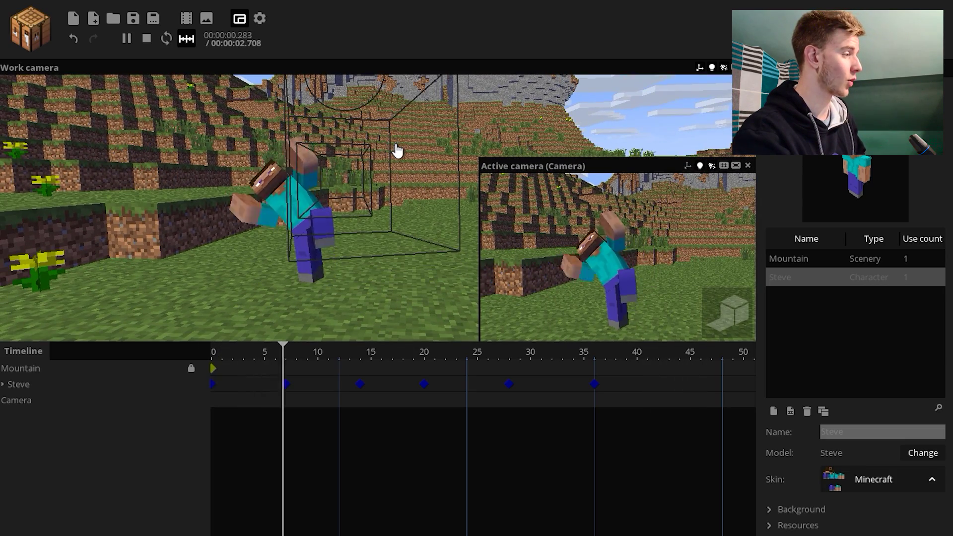
pyautogui.hotkey('shift', 'space')
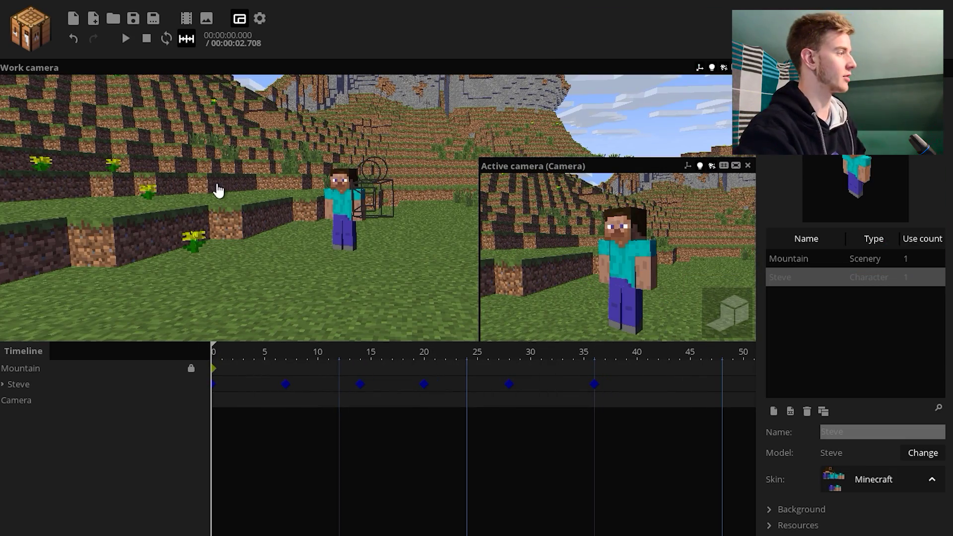
# Create a Skeleton character with the Minecraft skin and expand the Steve and Skeleton timelines to their body parts.
pyautogui.click(23, 29)
pyautogui.click(30, 85)
pyautogui.click(347, 282)
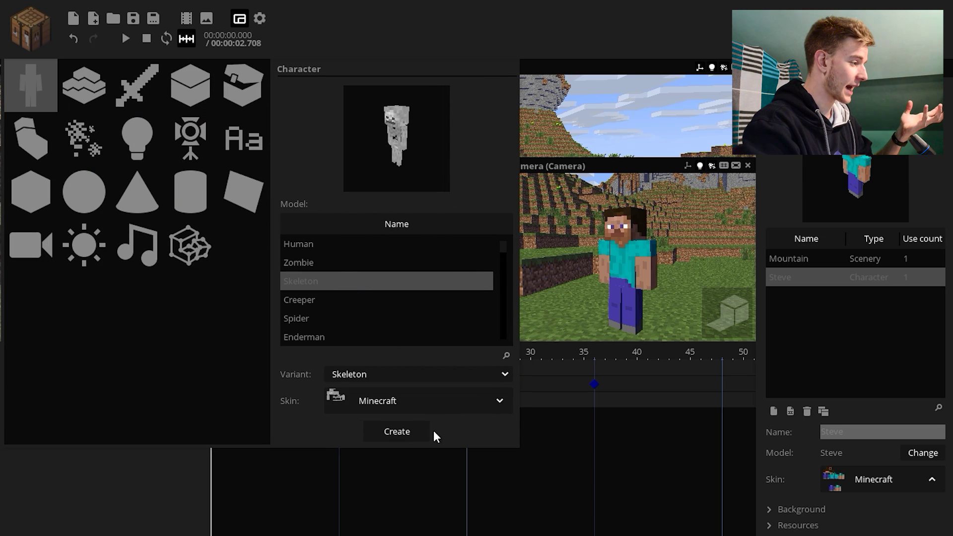
pyautogui.click(409, 431)
pyautogui.click(3, 416)
pyautogui.click(3, 385)
pyautogui.click(13, 400)
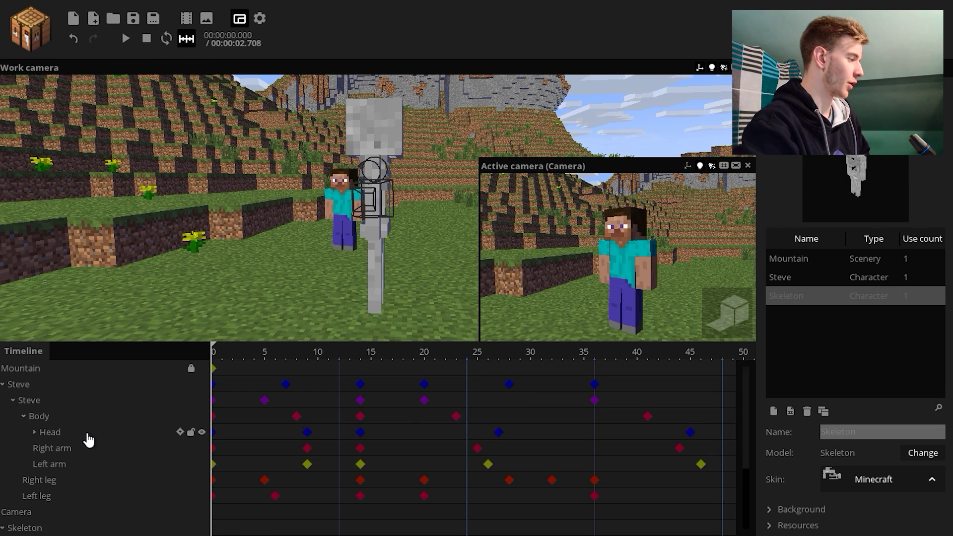
# Place the Skeleton character in a new folder named Skeleton, matching the structure of the Steve timeline.
pyautogui.click(20, 386)
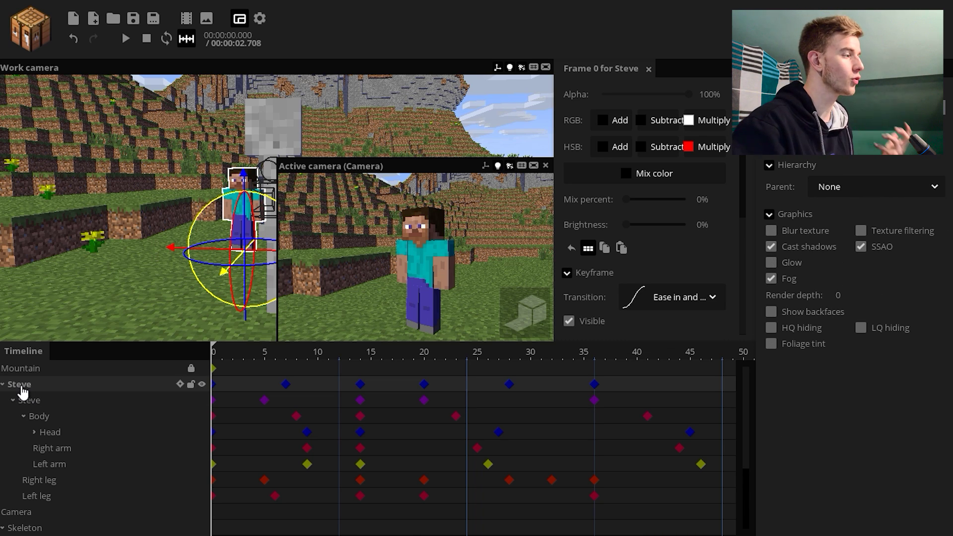
pyautogui.click(27, 529)
pyautogui.moveTo(746, 428); pyautogui.dragTo(745, 465)
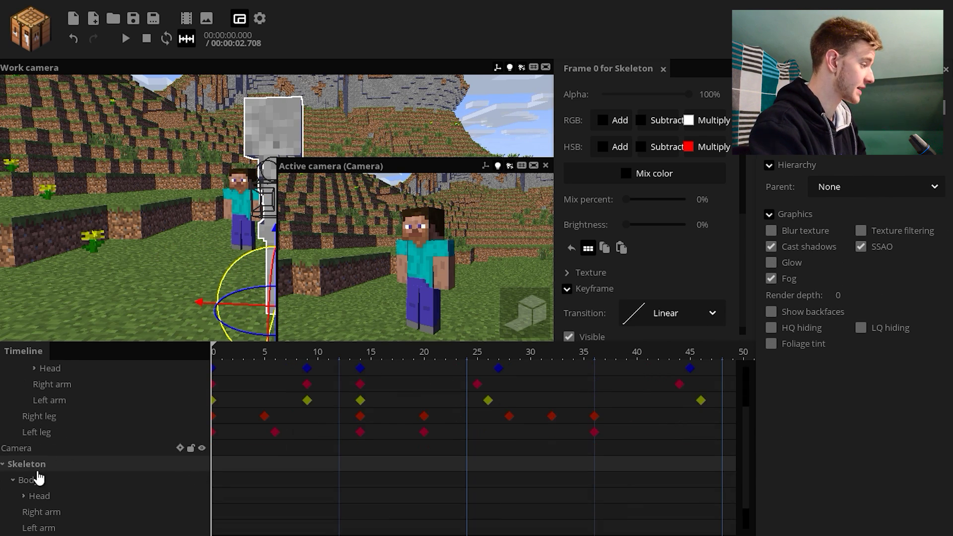
pyautogui.click(34, 502)
pyautogui.click(2, 527)
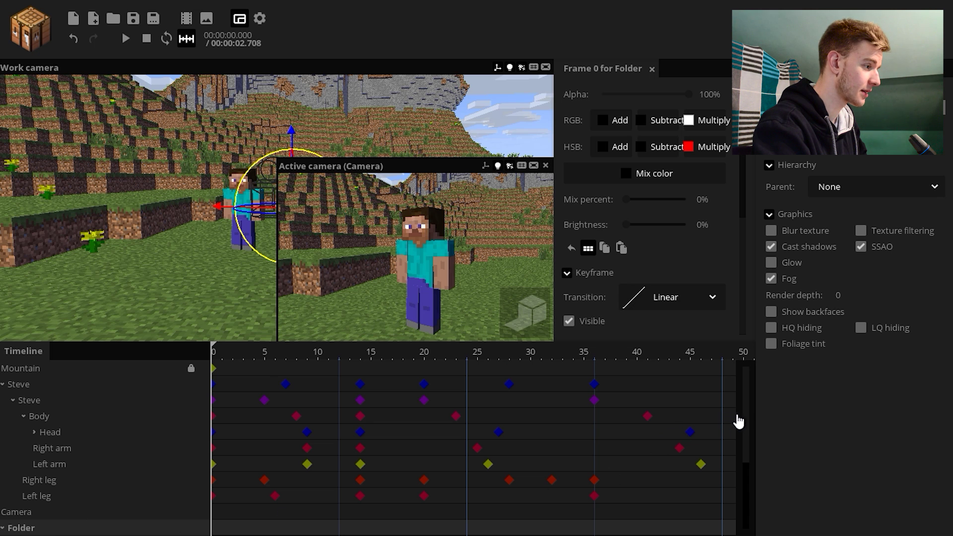
pyautogui.scroll(-3, 733, 421)
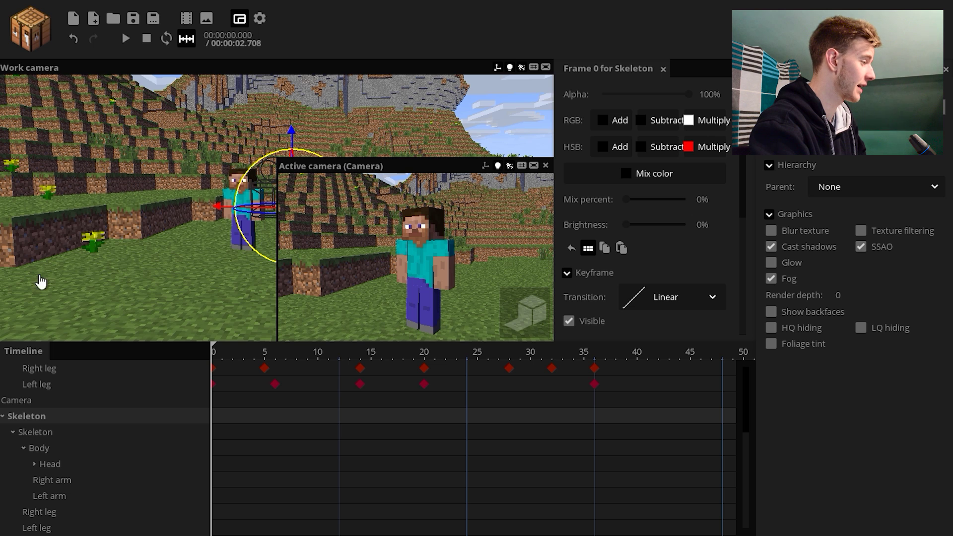
# Export all keyframes of the inner Steve timeline and its body parts as a keyframes file named Move.
pyautogui.scroll(3, 747, 461)
pyautogui.scroll(1, 739, 439)
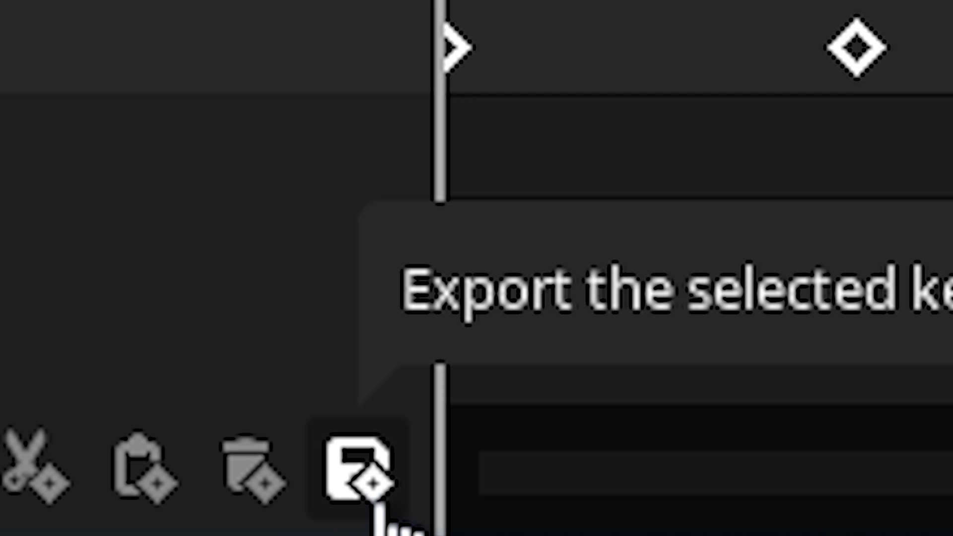
pyautogui.click(378, 504)
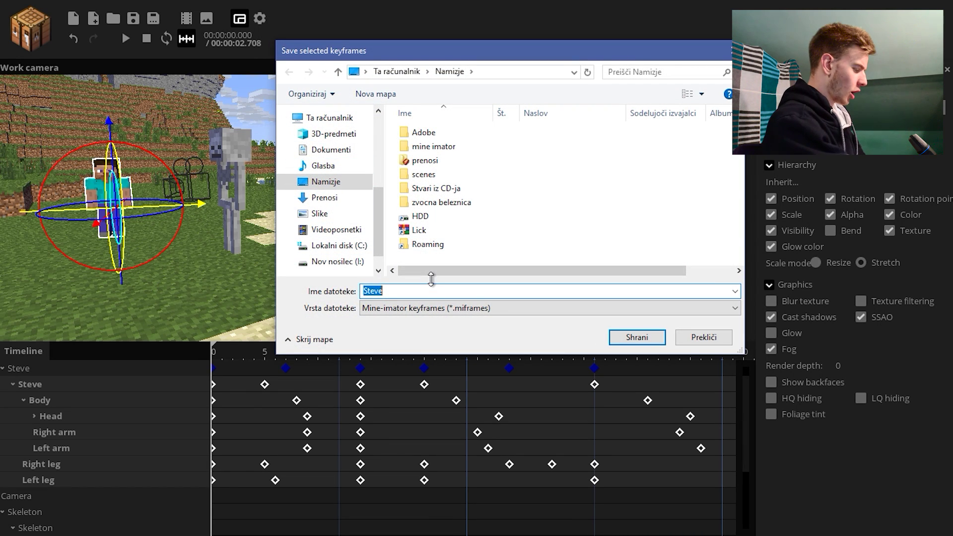
pyautogui.write('Move')
pyautogui.click(622, 331)
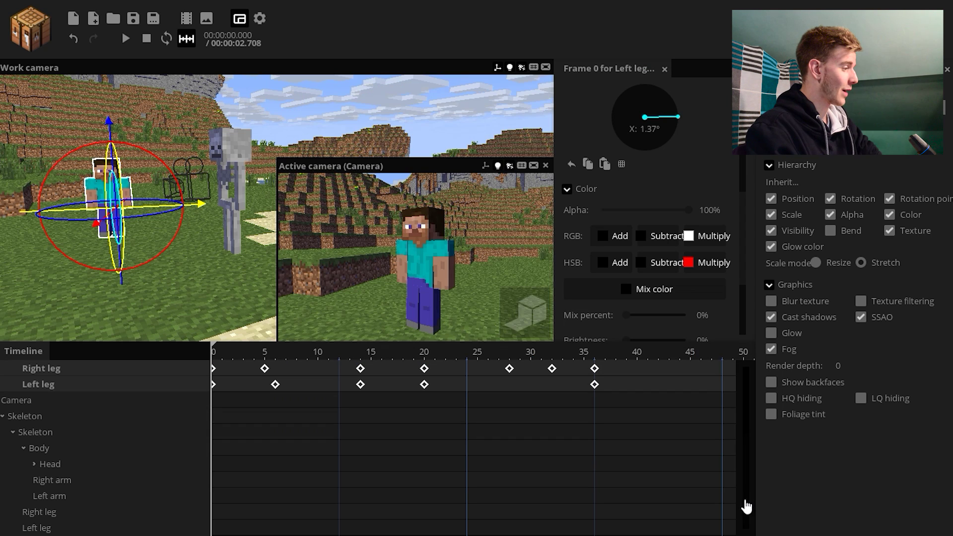
# Import Move.miframes onto the Skeleton character inside the Skeleton folder and preview the animation.
pyautogui.click(36, 432)
pyautogui.click(37, 421)
pyautogui.click(132, 432)
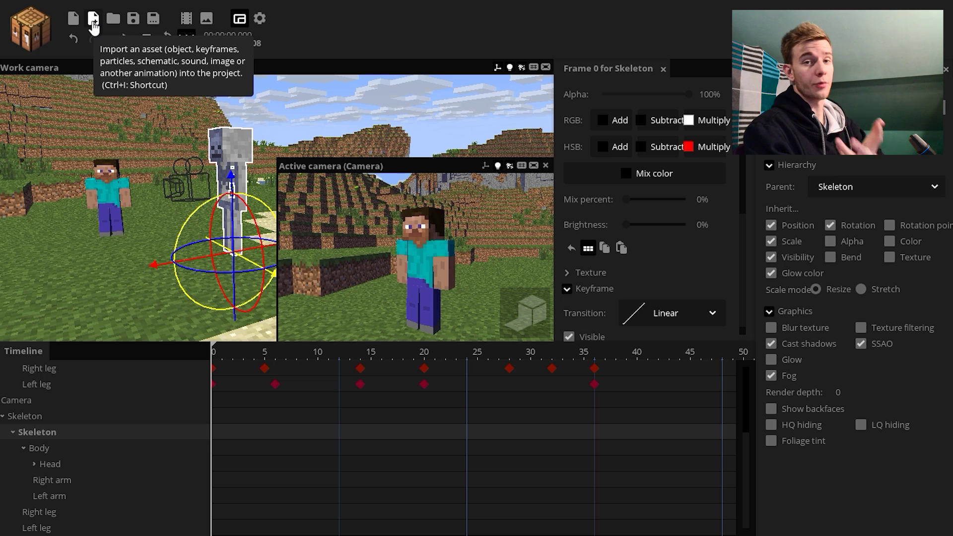
pyautogui.click(370, 94)
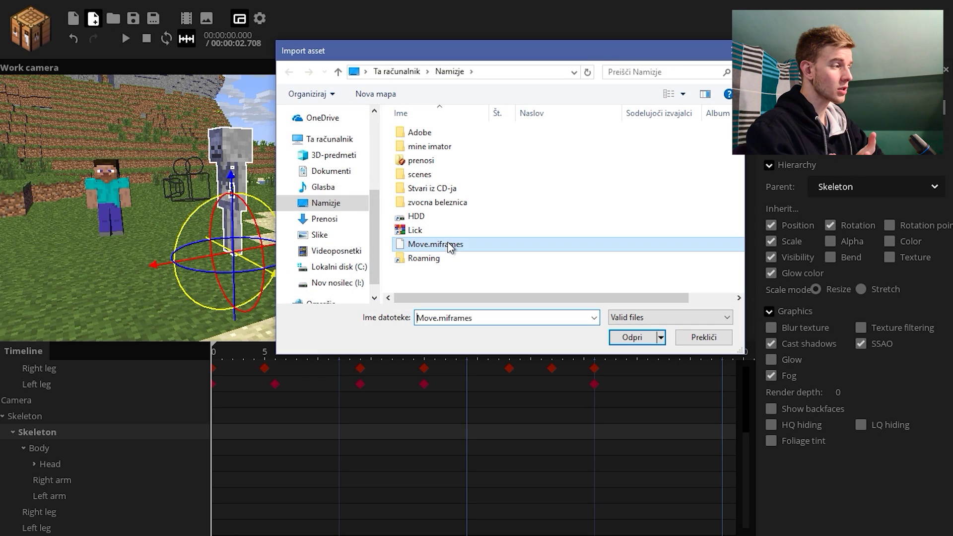
pyautogui.click(624, 343)
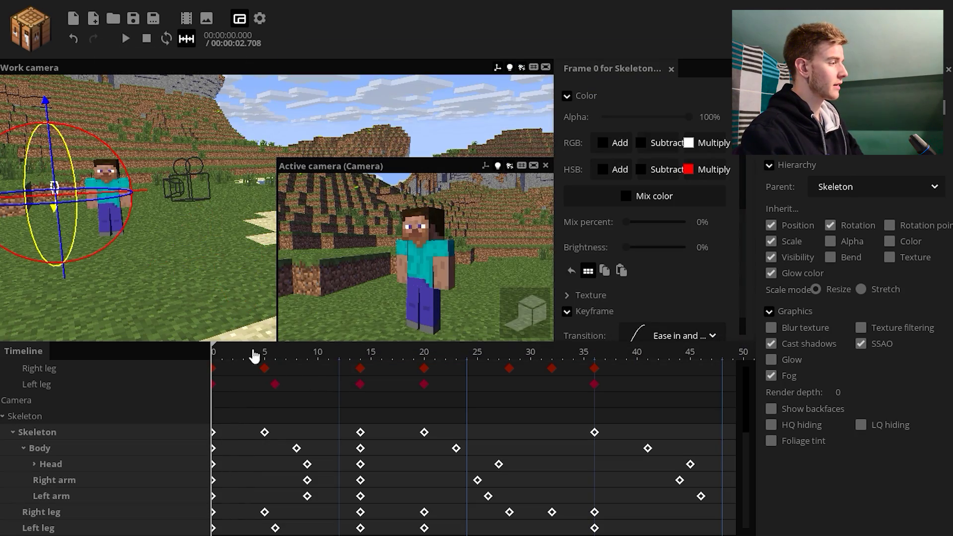
pyautogui.moveTo(201, 286); pyautogui.dragTo(148, 278)
pyautogui.press('space')
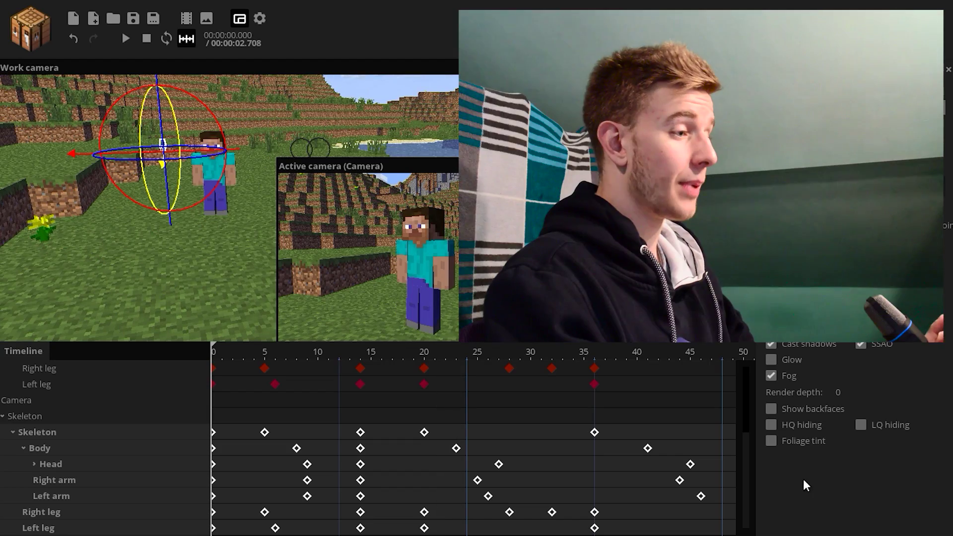
# Select and copy all keyframes of the outer Steve folder timeline.
pyautogui.scroll(5, 751, 392)
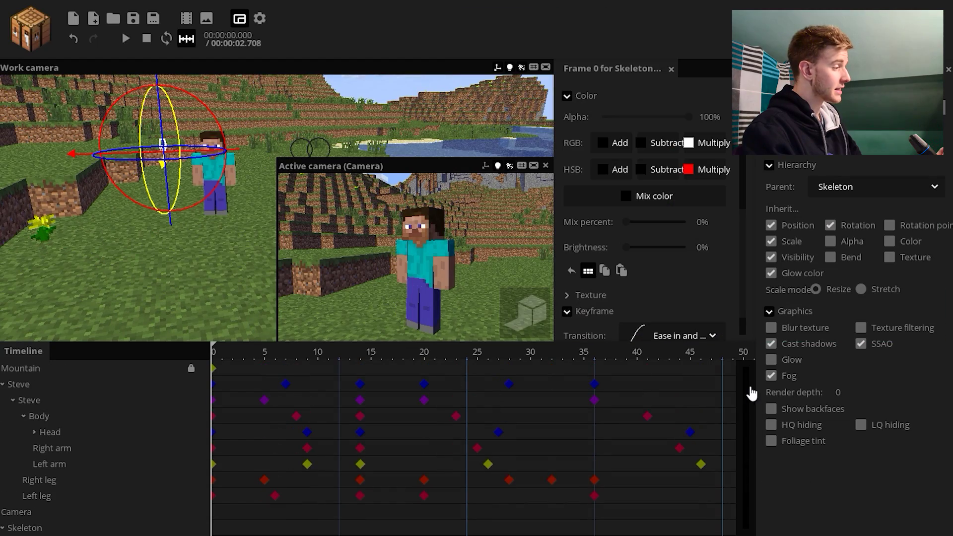
pyautogui.click(86, 385)
pyautogui.scroll(5, 648, 195)
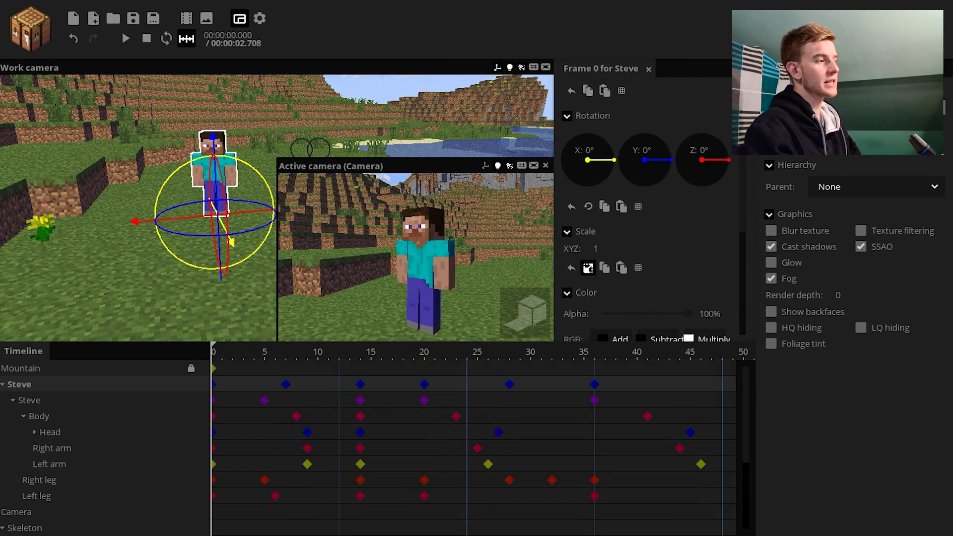
pyautogui.scroll(2, 640, 104)
pyautogui.scroll(-5, 459, 389)
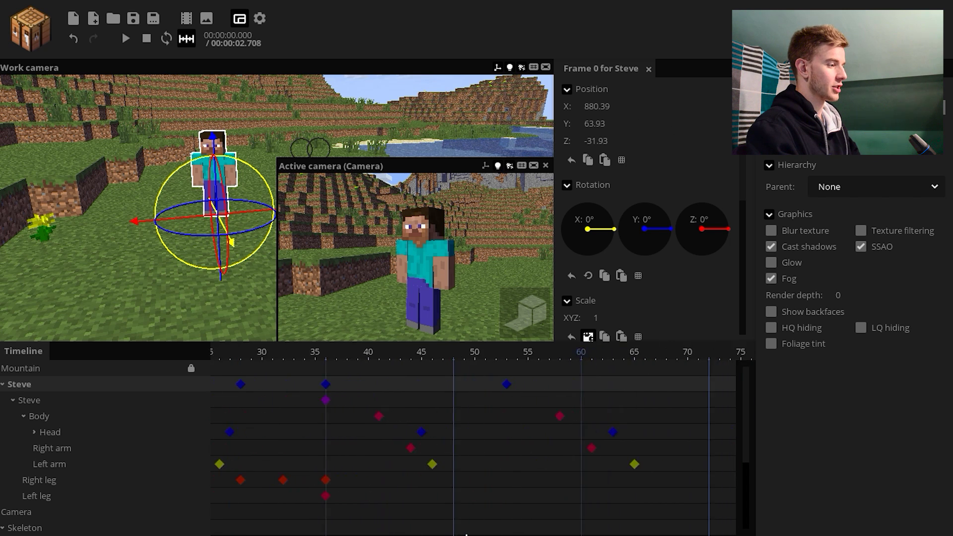
pyautogui.click(460, 389)
pyautogui.scroll(5, 459, 390)
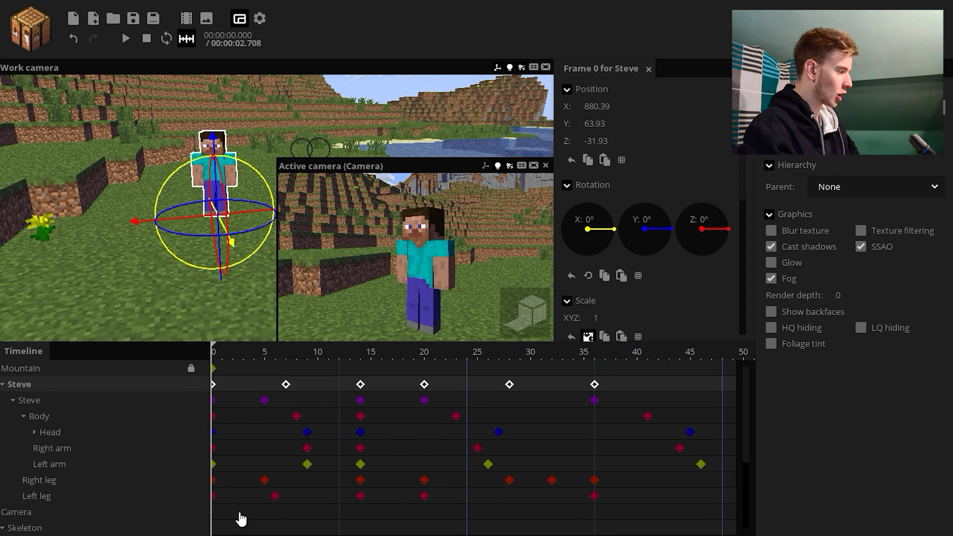
# Paste the copied keyframes onto the Skeleton folder timeline at frame 0 and play the animation.
pyautogui.click(71, 528)
pyautogui.scroll(-3, 740, 485)
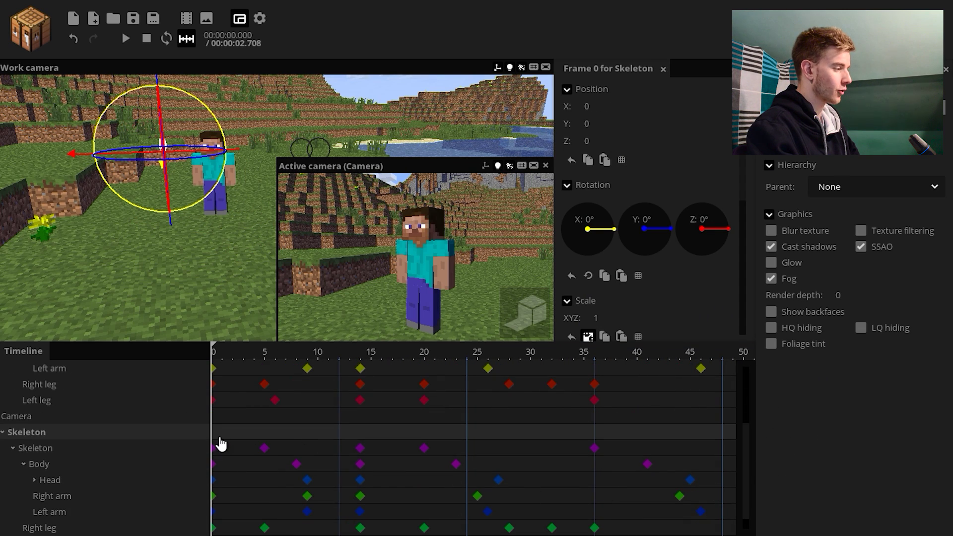
pyautogui.hotkey('ctrl', 'v')
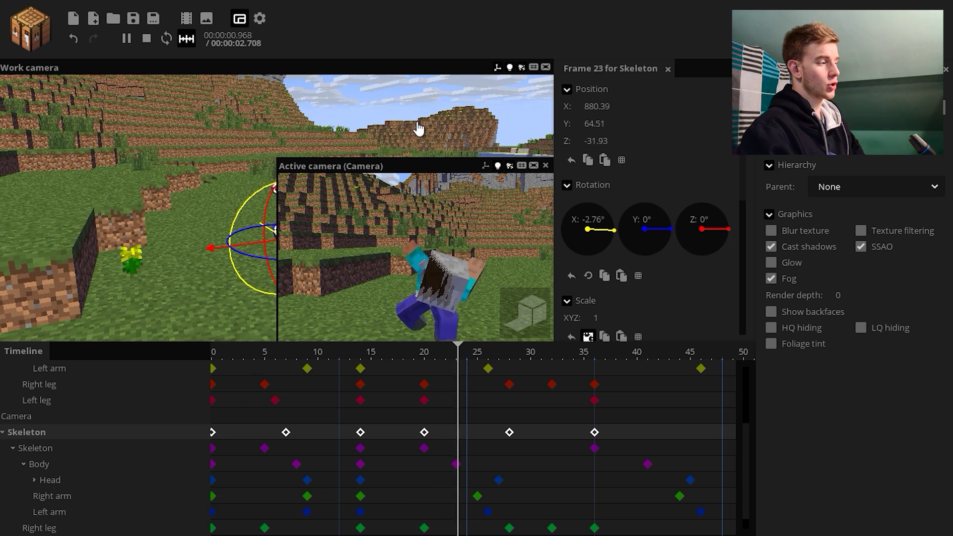
pyautogui.press('space')
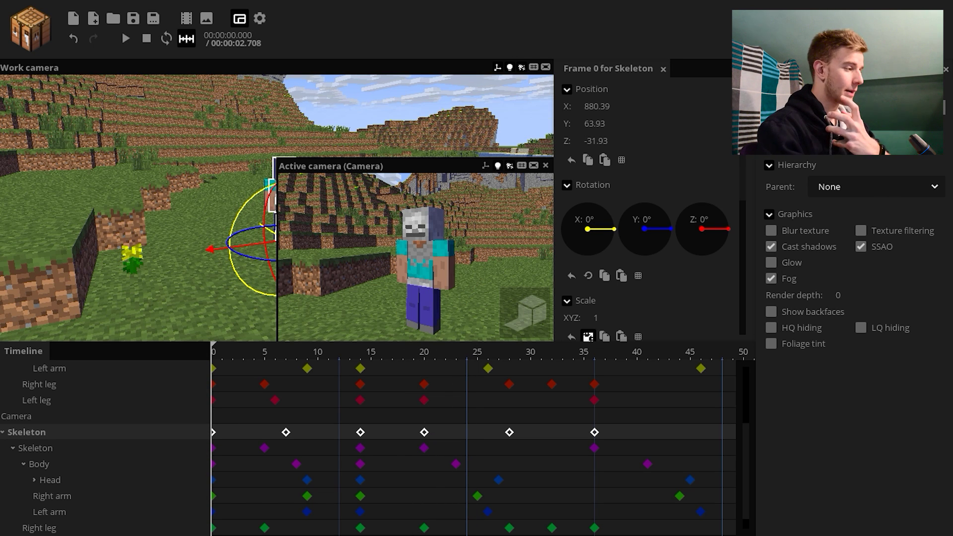
# Review the keyframes of the inner Steve timeline and its body parts with a box selection.
pyautogui.scroll(3, 753, 462)
pyautogui.hscroll(5, 616, 500)
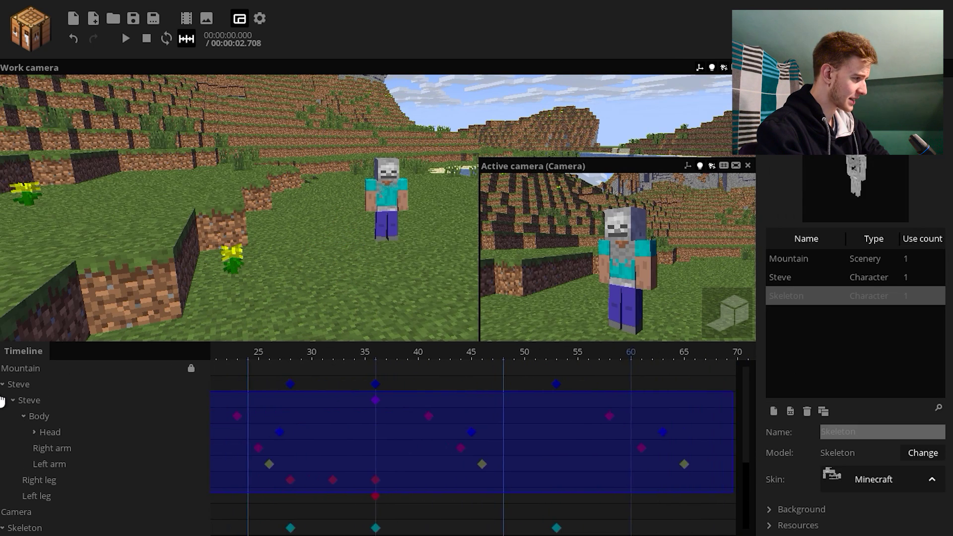
pyautogui.moveTo(1, 401); pyautogui.dragTo(1, 398)
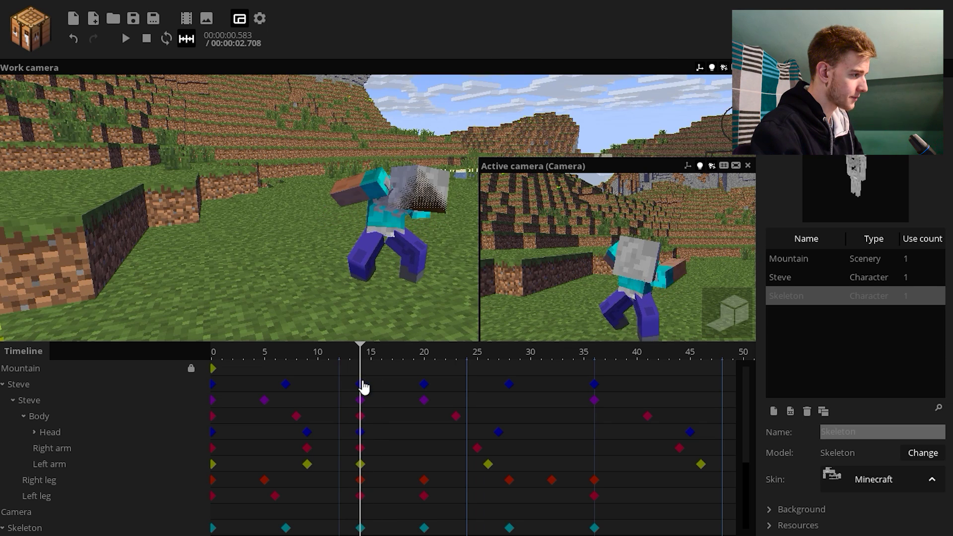
# Turn off visibility for the outer Steve folder's keyframe at frame 14.
pyautogui.click(360, 384)
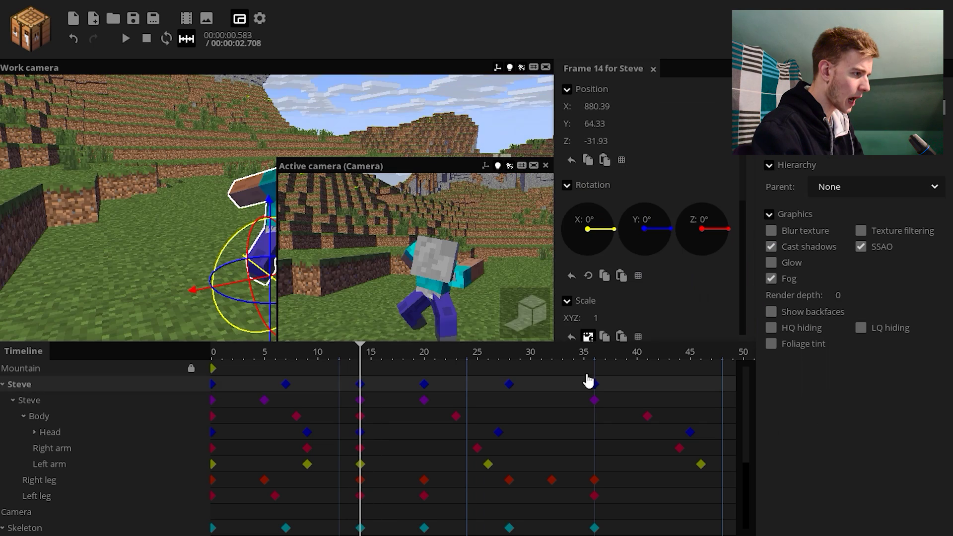
pyautogui.scroll(-2, 652, 327)
pyautogui.click(569, 321)
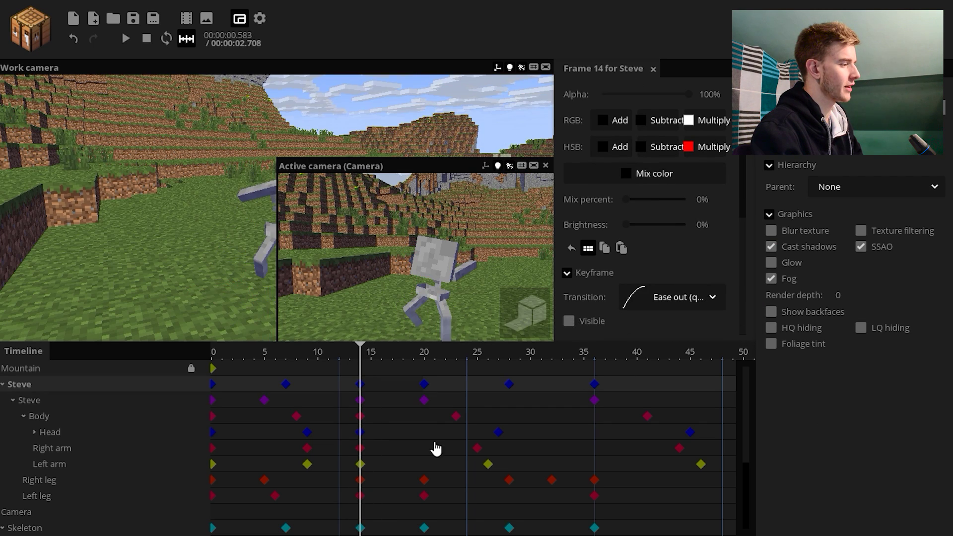
# Select the outer Steve folder's keyframes from frame 20 onward and turn off their visibility.
pyautogui.moveTo(417, 390); pyautogui.dragTo(700, 391)
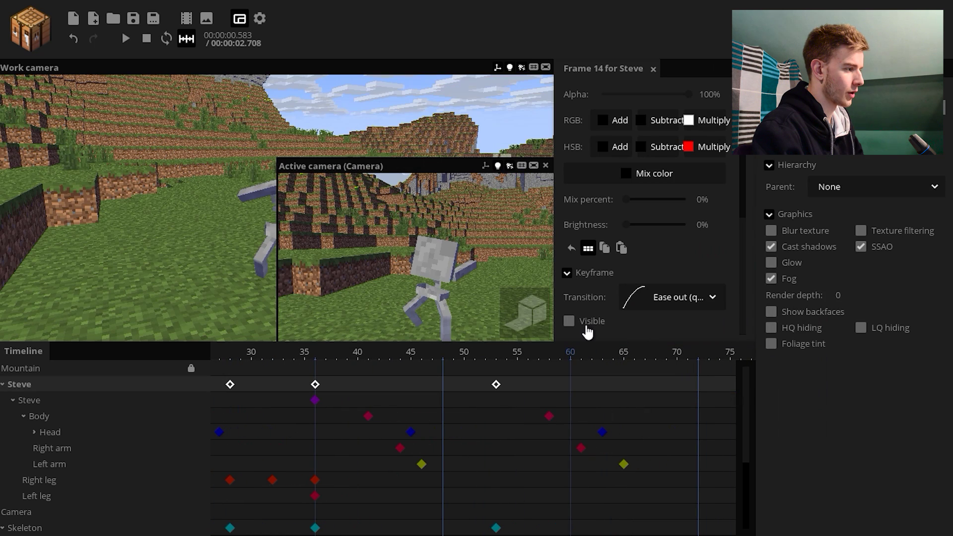
pyautogui.click(569, 321)
pyautogui.click(569, 321)
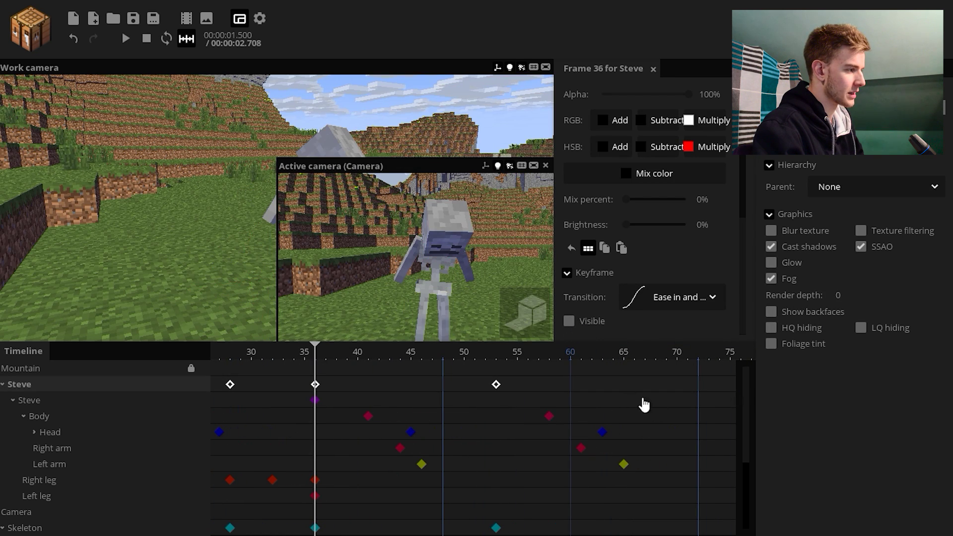
# Select the outer Skeleton folder's keyframes at frames 0 and 7 and turn off their visibility.
pyautogui.scroll(-3, 336, 531)
pyautogui.click(359, 356)
pyautogui.moveTo(304, 417); pyautogui.dragTo(198, 423)
pyautogui.click(286, 358)
pyautogui.click(569, 321)
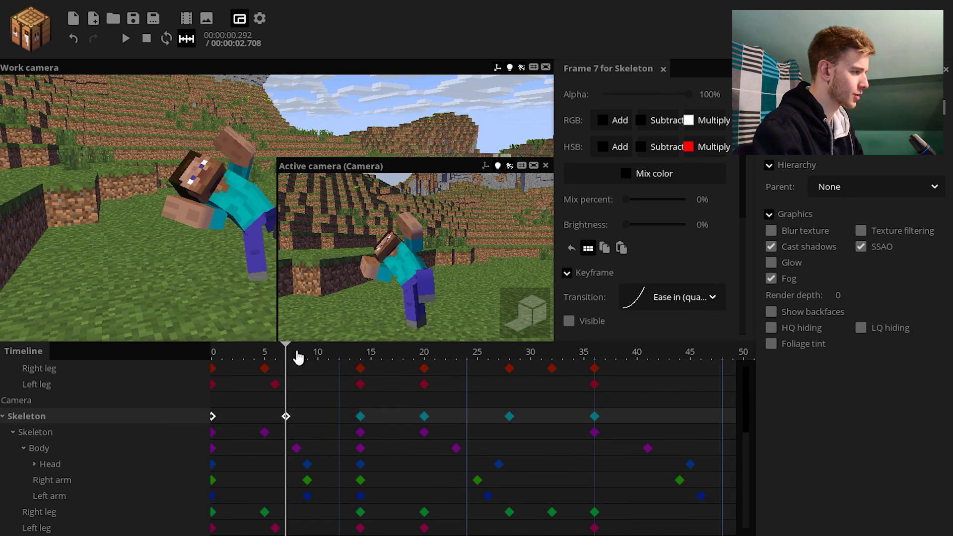
# Deselect everything and play the animation to review Steve's mid-jump change into the Skeleton.
pyautogui.moveTo(298, 355); pyautogui.dragTo(151, 321)
pyautogui.click(158, 328)
pyautogui.press('space')
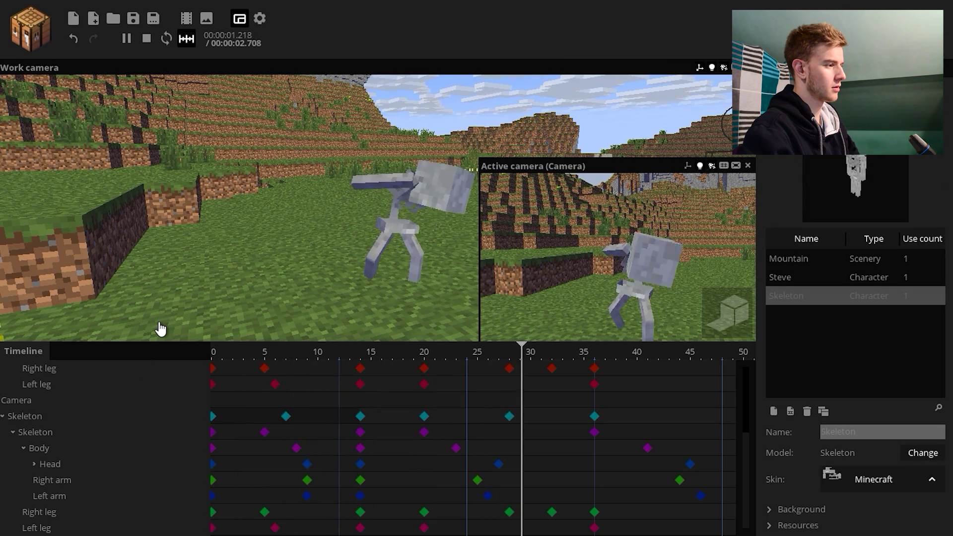
pyautogui.press('space')
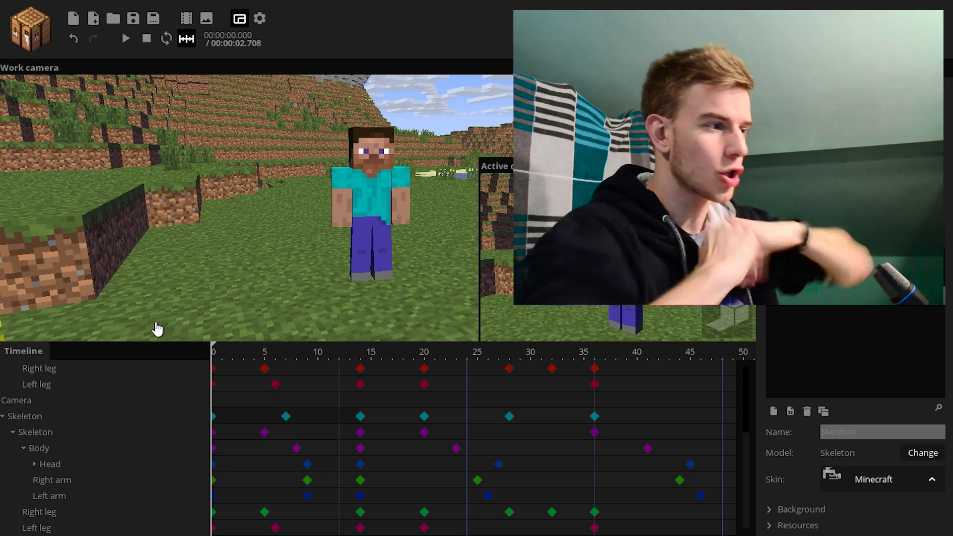
pyautogui.press('space')
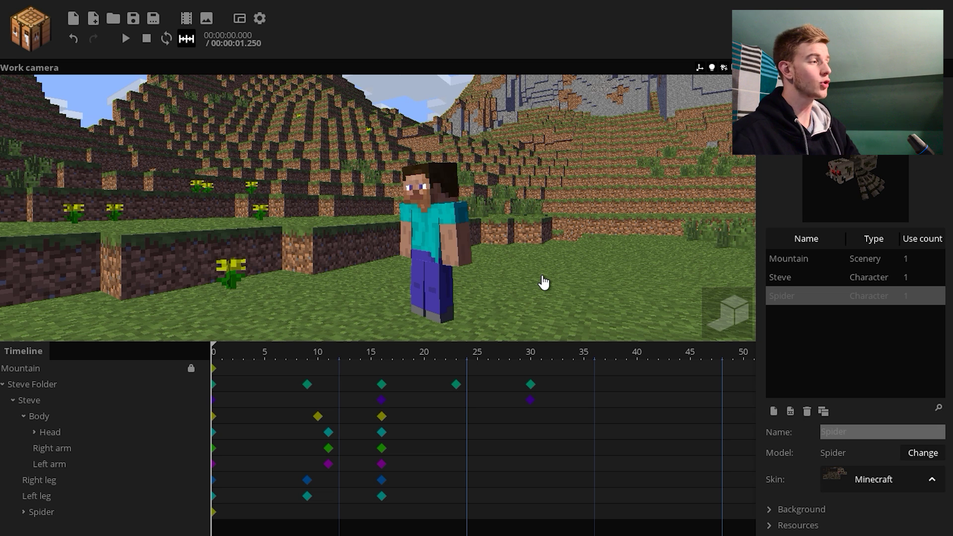
# Play the spider scene and examine the Steve Folder keyframes from frame 16 onward.
pyautogui.press('space')
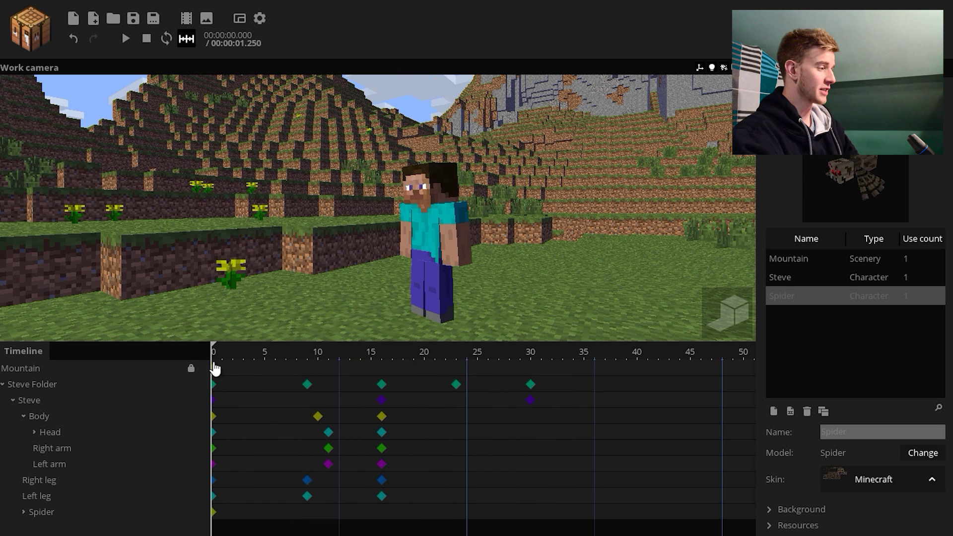
pyautogui.moveTo(361, 361); pyautogui.dragTo(381, 380)
pyautogui.moveTo(436, 272); pyautogui.dragTo(474, 274)
pyautogui.press('space')
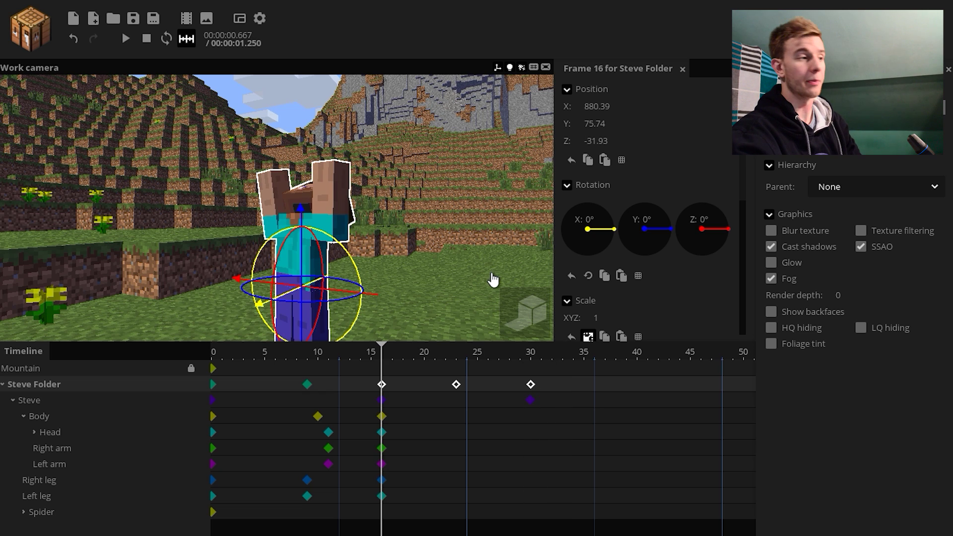
pyautogui.scroll(-5, 744, 330)
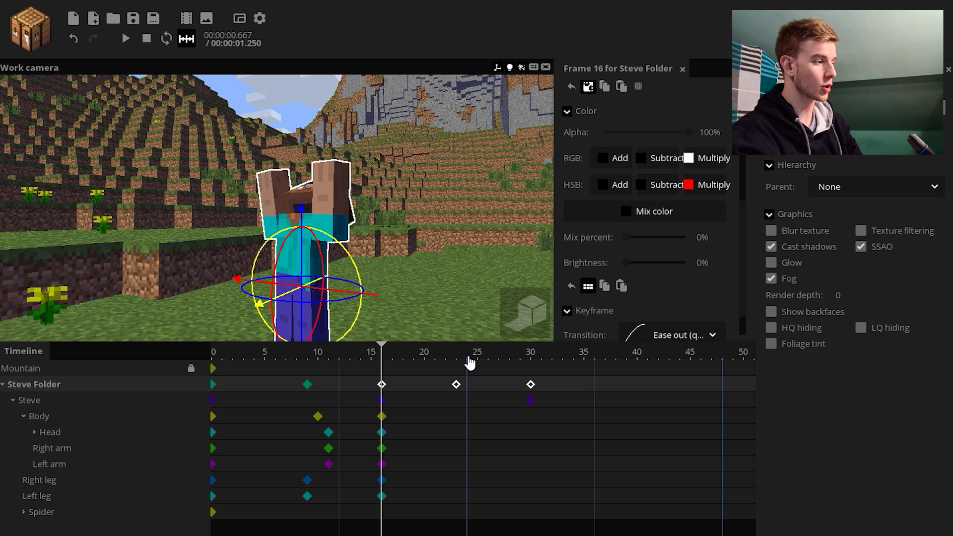
pyautogui.click(464, 361)
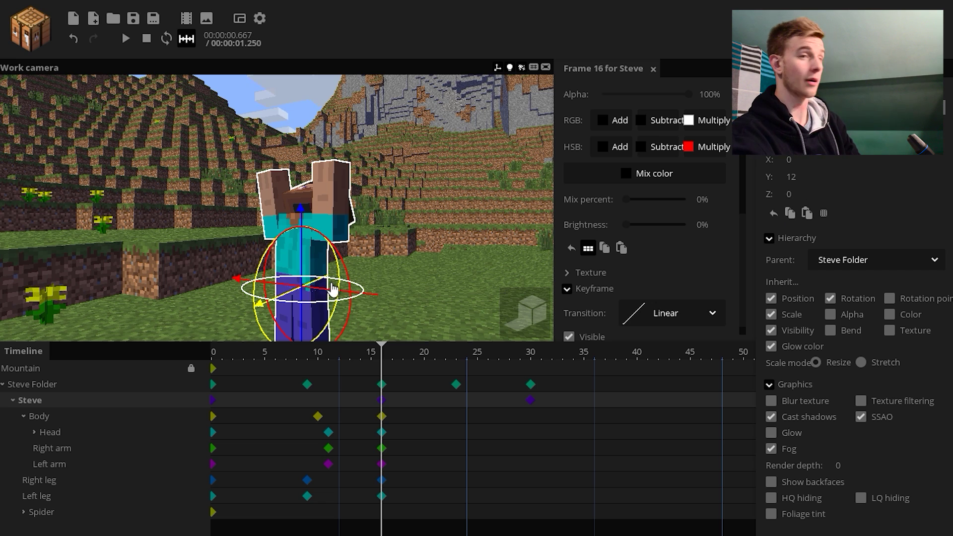
# Compare the rotation and visibility settings of the inner Steve and Steve Folder keyframes from frame 16 to 30.
pyautogui.scroll(-1, 429, 258)
pyautogui.scroll(5, 570, 253)
pyautogui.press('space')
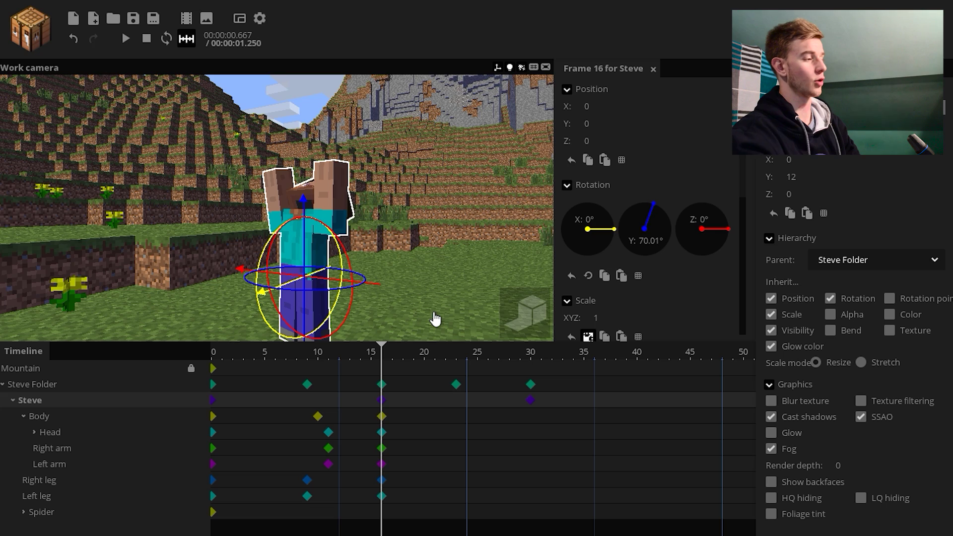
pyautogui.moveTo(358, 400); pyautogui.dragTo(623, 407)
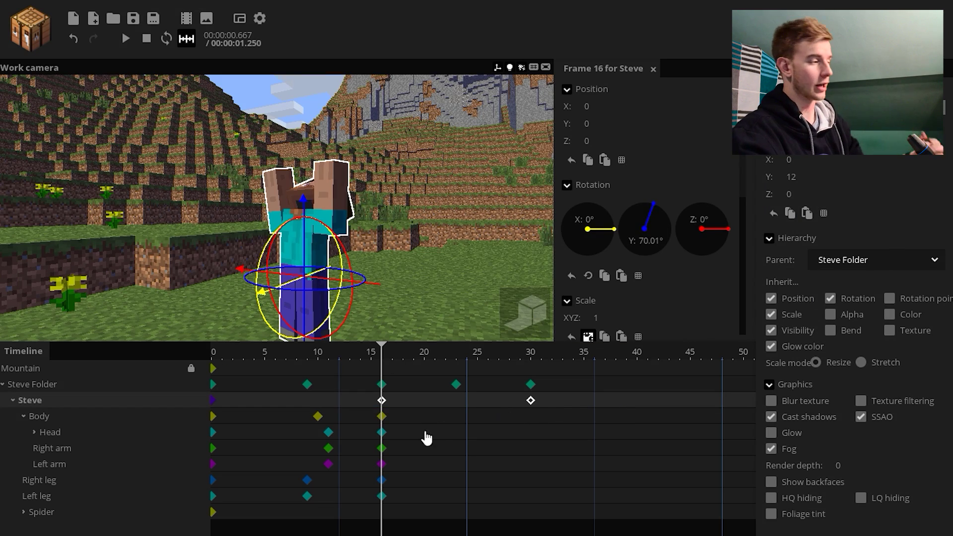
pyautogui.moveTo(370, 383); pyautogui.dragTo(566, 385)
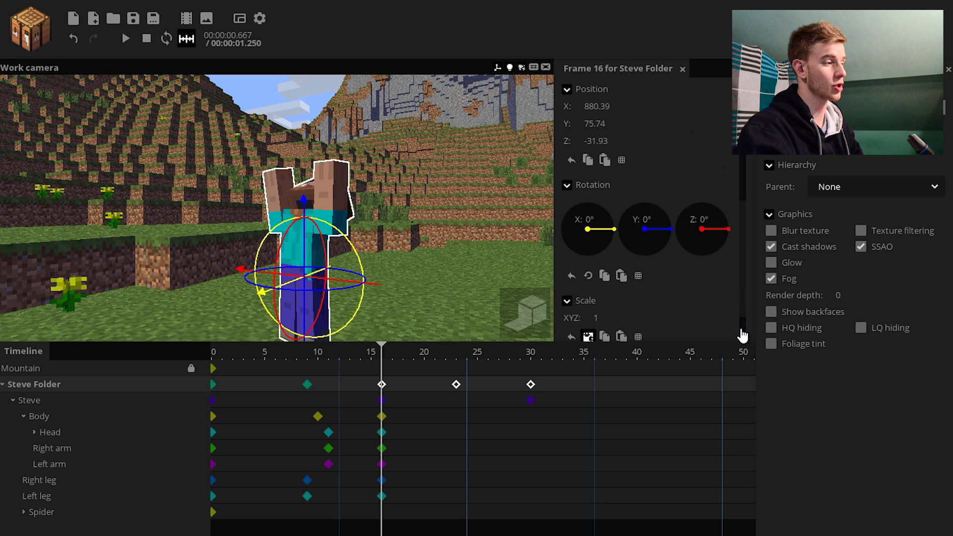
pyautogui.scroll(-5, 742, 336)
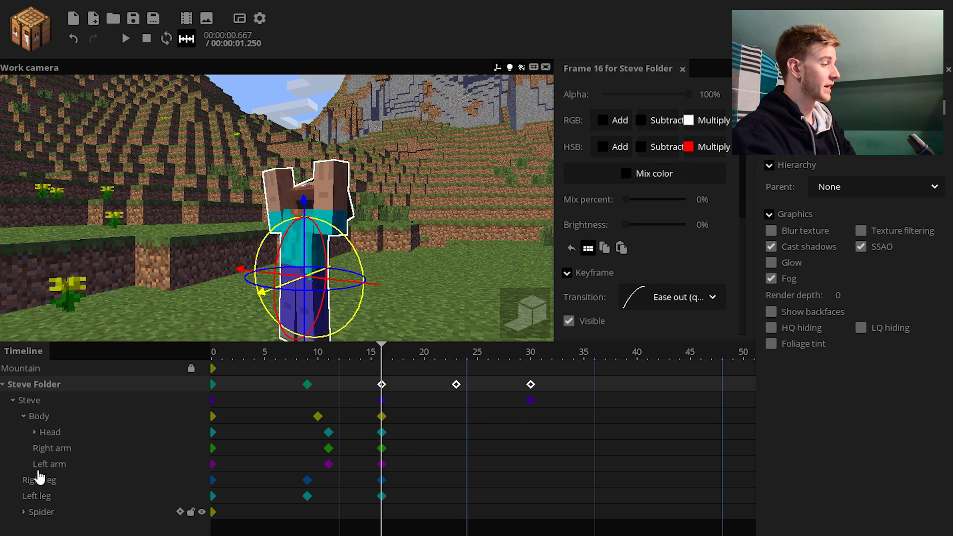
# Inspect the small Spider parented inside Steve's body at frame 16 from a closer angle.
pyautogui.click(31, 401)
pyautogui.click(47, 514)
pyautogui.moveTo(387, 272); pyautogui.dragTo(348, 263, button='right')
pyautogui.click(470, 267)
pyautogui.scroll(-5, 470, 267)
pyautogui.hotkey('ctrl', 's')
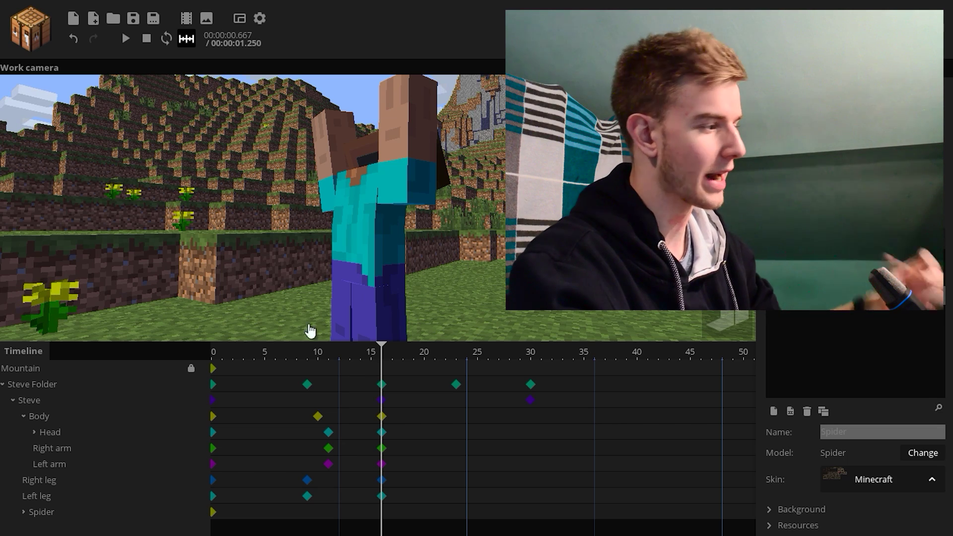
# Add a Spider keyframe at frame 16, and keyframe all of its legs at frames 16 and 19.
pyautogui.click(381, 511)
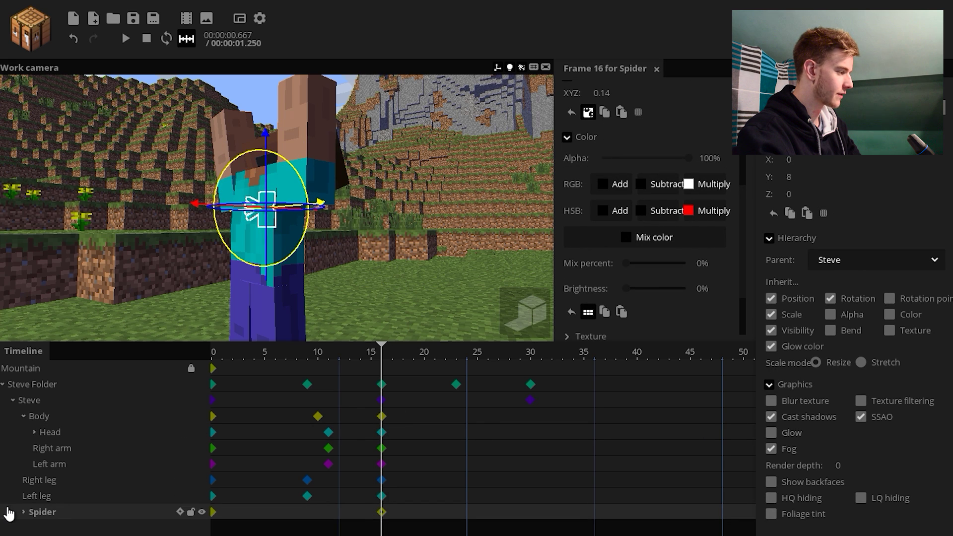
pyautogui.click(23, 511)
pyautogui.moveTo(388, 356); pyautogui.dragTo(412, 355)
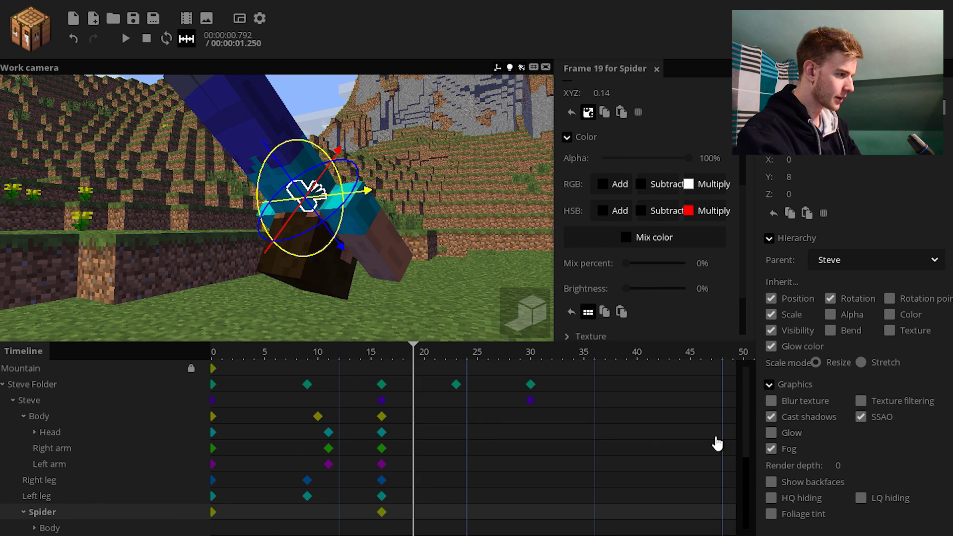
pyautogui.scroll(-3, 709, 443)
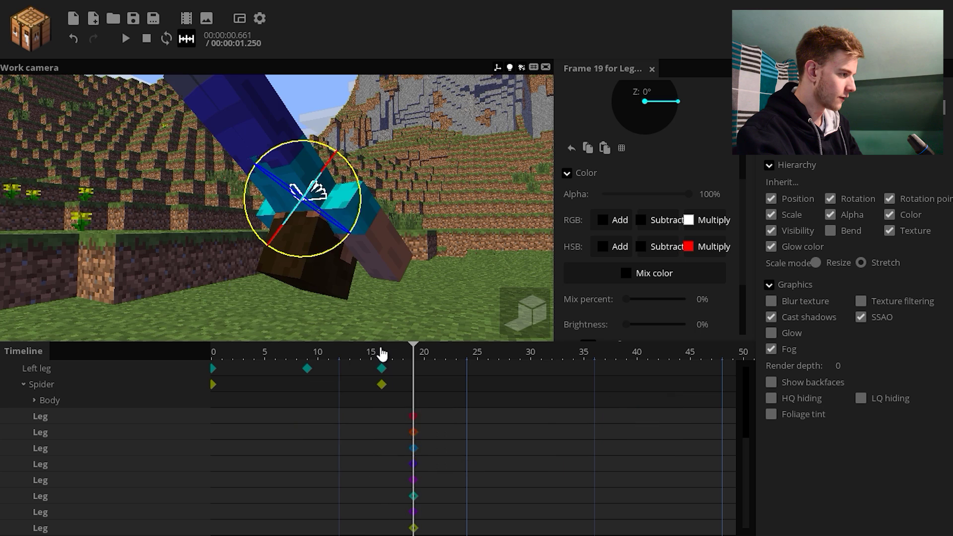
pyautogui.hotkey('ctrl', 'q')
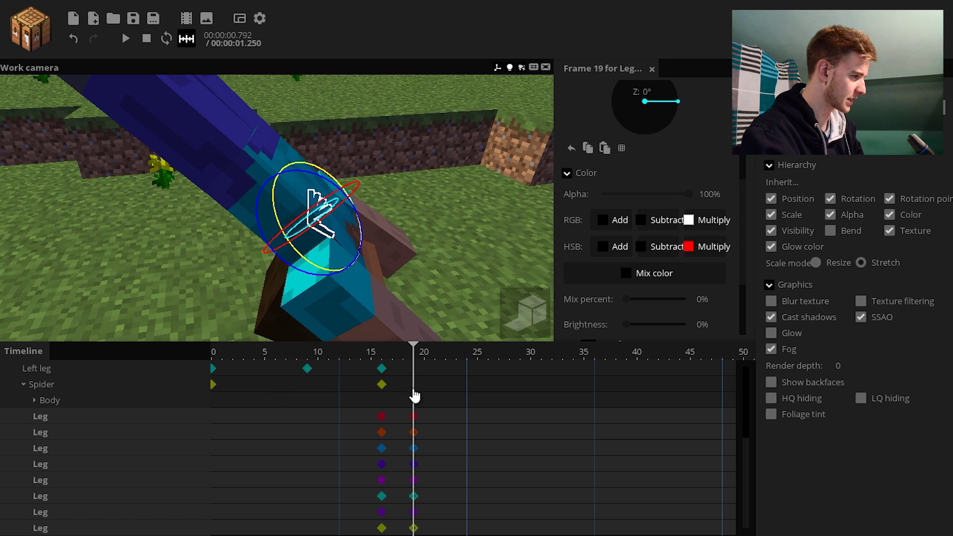
# Keyframe the Spider at frame 19, enlarge it until its legs protrude from Steve's torso, adjust individual legs, and preview the animation.
pyautogui.click(413, 384)
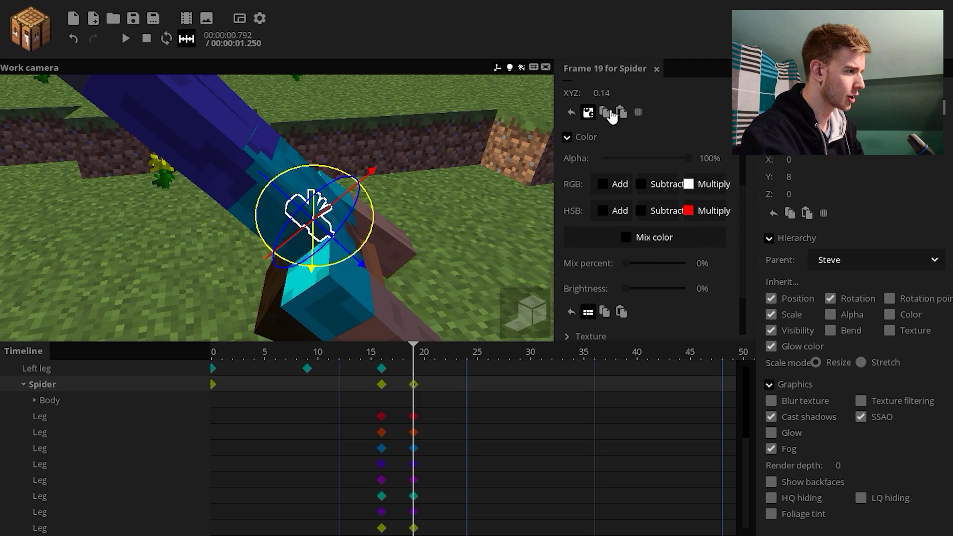
pyautogui.moveTo(601, 94); pyautogui.dragTo(651, 107)
pyautogui.moveTo(527, 170); pyautogui.dragTo(447, 124)
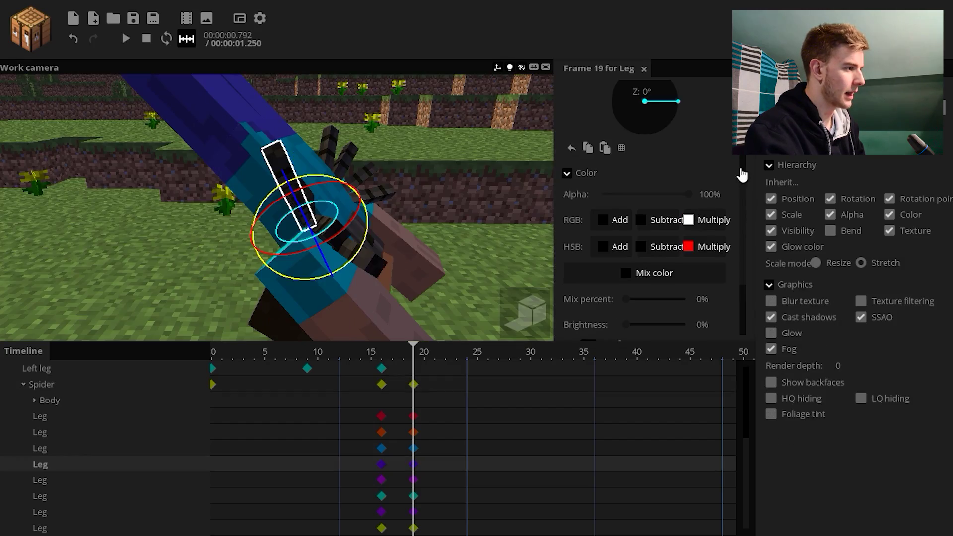
pyautogui.moveTo(742, 174); pyautogui.dragTo(742, 82)
pyautogui.click(585, 90)
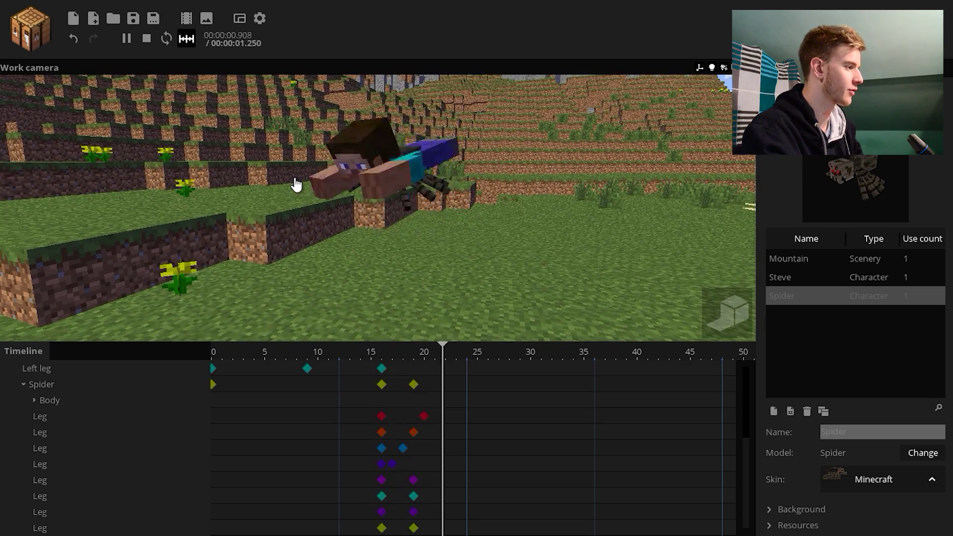
pyautogui.press('space')
# Keyframe Steve's Left arm at frame 20, set its scale mode to Resize, and shrink and align it to the adjacent spider leg.
pyautogui.moveTo(395, 352)
pyautogui.mouseDown()
pyautogui.moveTo(412, 350)
pyautogui.moveTo(422, 389)
pyautogui.mouseUp()
pyautogui.scroll(2, 424, 415)
pyautogui.click(424, 417)
pyautogui.moveTo(402, 279)
pyautogui.mouseDown()
pyautogui.moveTo(361, 276)
pyautogui.moveTo(400, 266)
pyautogui.mouseUp()
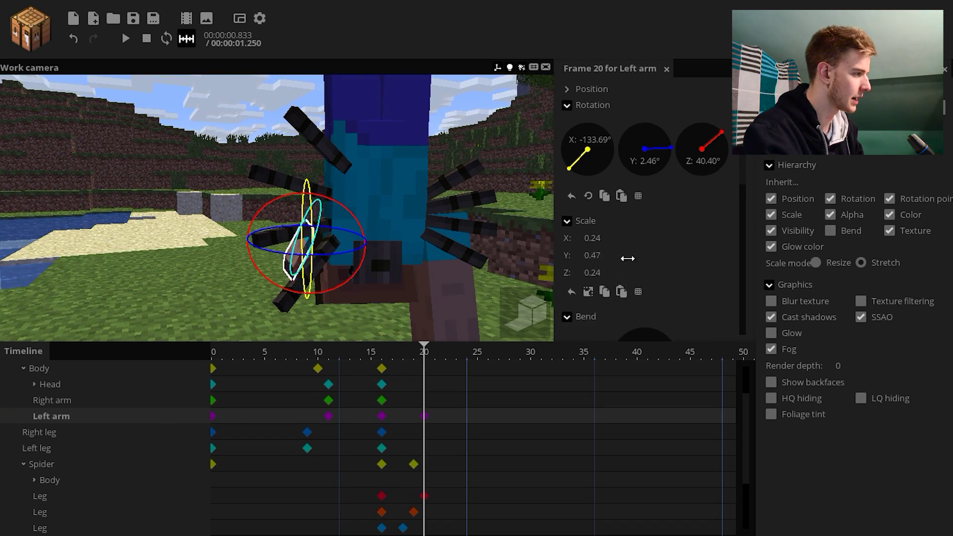
pyautogui.click(831, 262)
pyautogui.moveTo(404, 278); pyautogui.dragTo(378, 299)
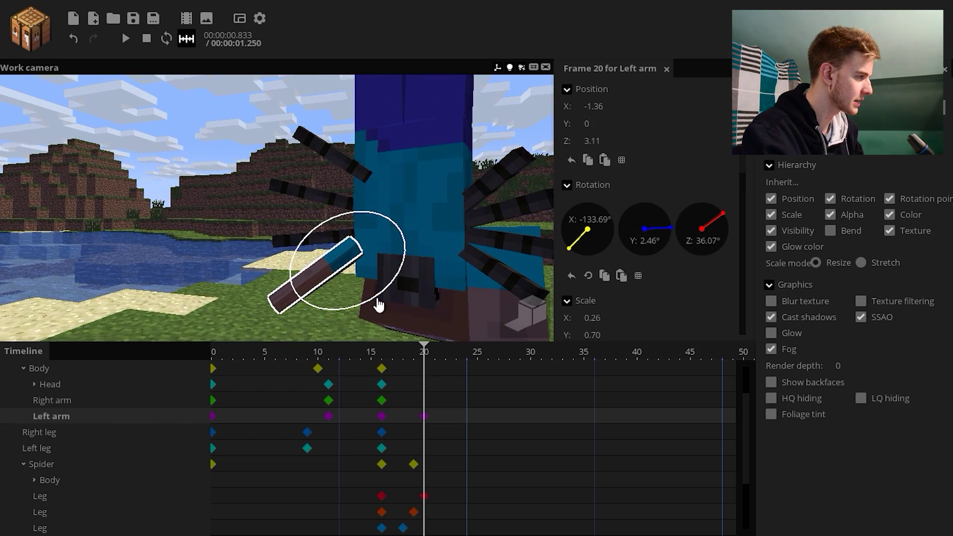
# Turn off the Left arm's visibility at frame 20 and deselect it.
pyautogui.scroll(-10, 719, 332)
pyautogui.click(573, 321)
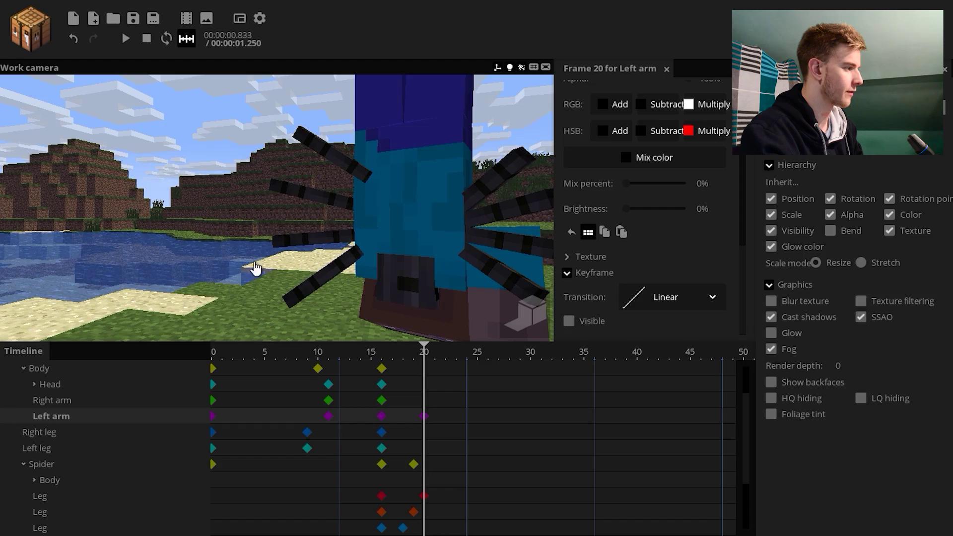
pyautogui.click(268, 272)
# Scrub and play the frames around 13 to 20 to check the left arm's change into a spider leg.
pyautogui.moveTo(415, 346); pyautogui.dragTo(392, 349)
pyautogui.moveTo(387, 285); pyautogui.dragTo(461, 288)
pyautogui.moveTo(391, 350); pyautogui.dragTo(349, 355)
pyautogui.moveTo(377, 263); pyautogui.dragTo(390, 249)
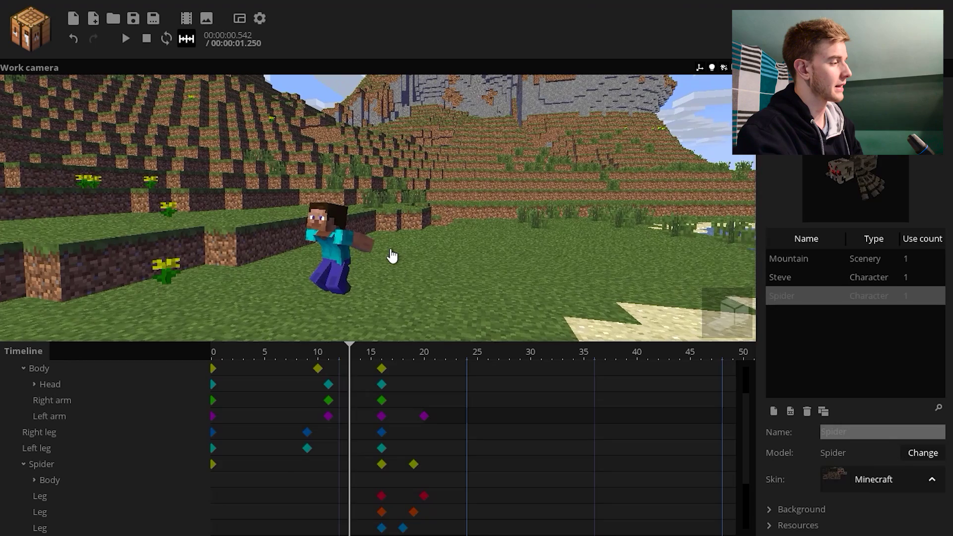
pyautogui.press('space')
pyautogui.moveTo(378, 359)
pyautogui.mouseDown()
pyautogui.moveTo(395, 358)
pyautogui.moveTo(381, 365)
pyautogui.mouseUp()
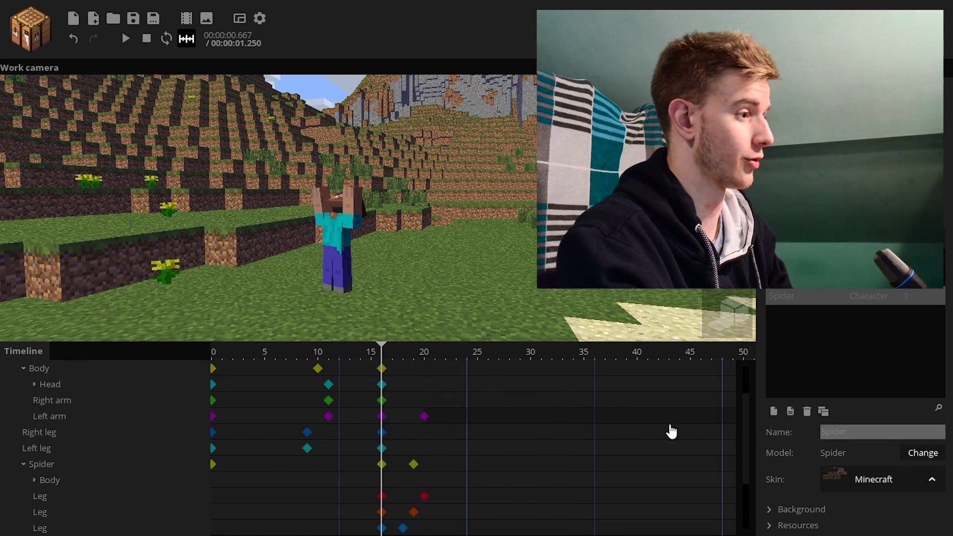
# Replay the transformation from about frame 16 to check both arms changing into spider legs.
pyautogui.scroll(-2, 414, 489)
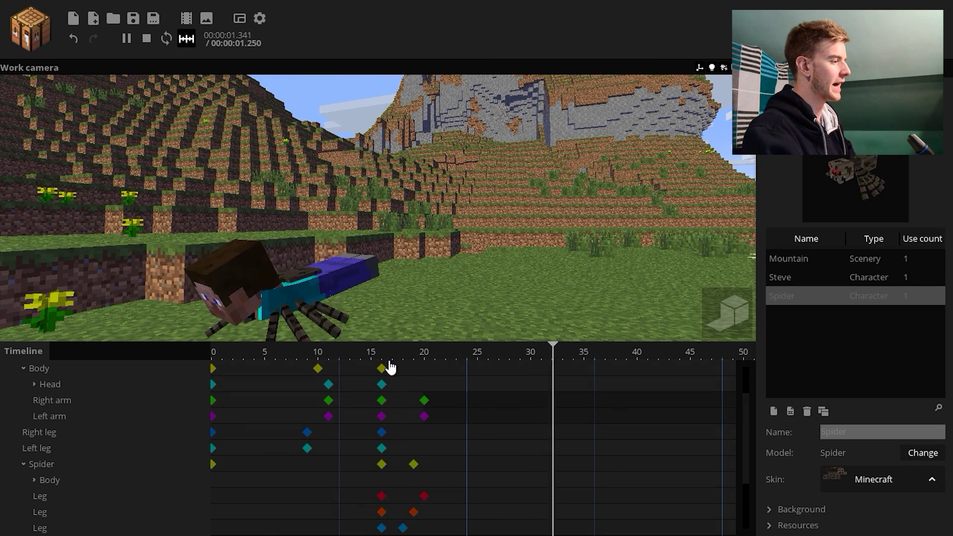
pyautogui.click(389, 366)
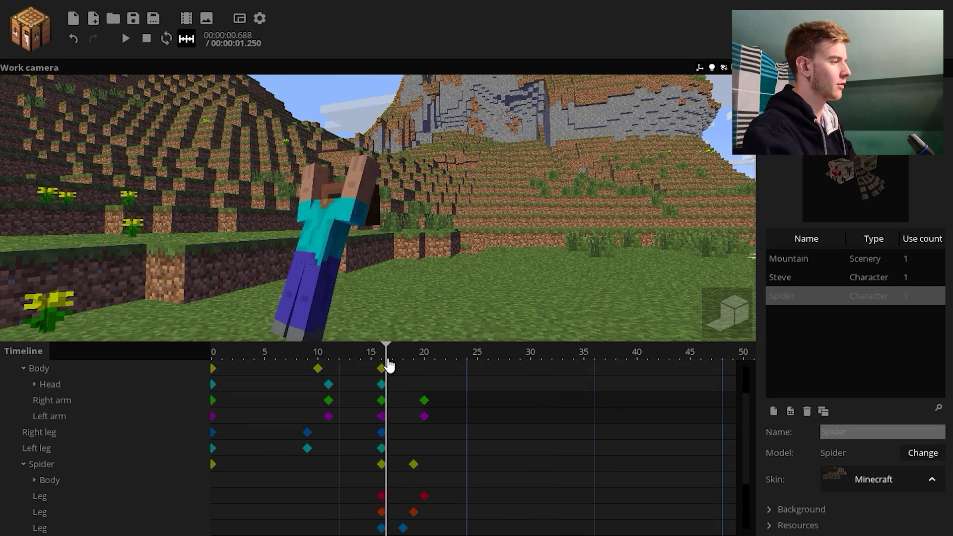
pyautogui.moveTo(445, 370); pyautogui.dragTo(467, 377)
pyautogui.press('space')
# Keyframe Steve's Right leg at frame 19, set its scale mode to Resize, scale it to 0.35, 0.69, 0.35, and align it to a spider leg.
pyautogui.click(416, 435)
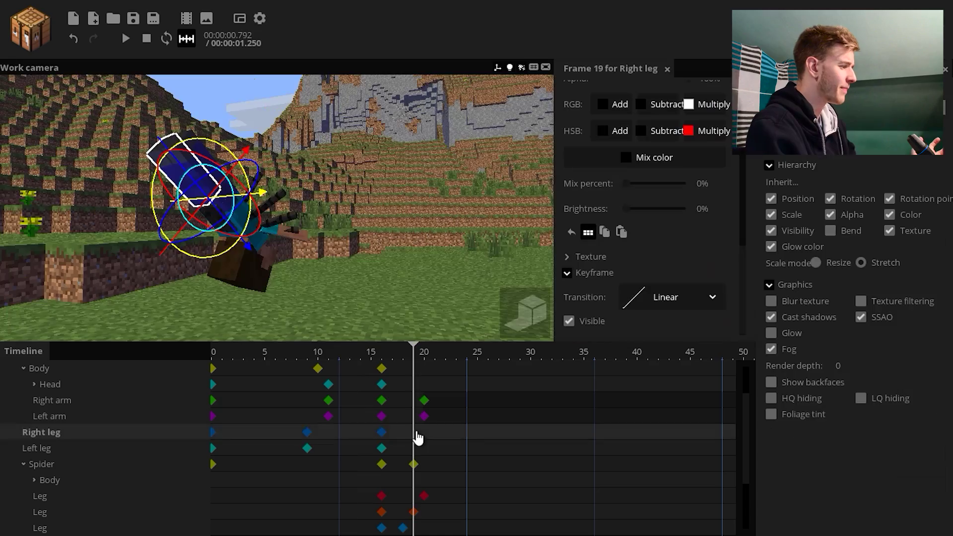
pyautogui.moveTo(347, 288); pyautogui.dragTo(349, 265)
pyautogui.moveTo(349, 265); pyautogui.dragTo(377, 248, button='right')
pyautogui.moveTo(330, 281); pyautogui.dragTo(337, 261, button='right')
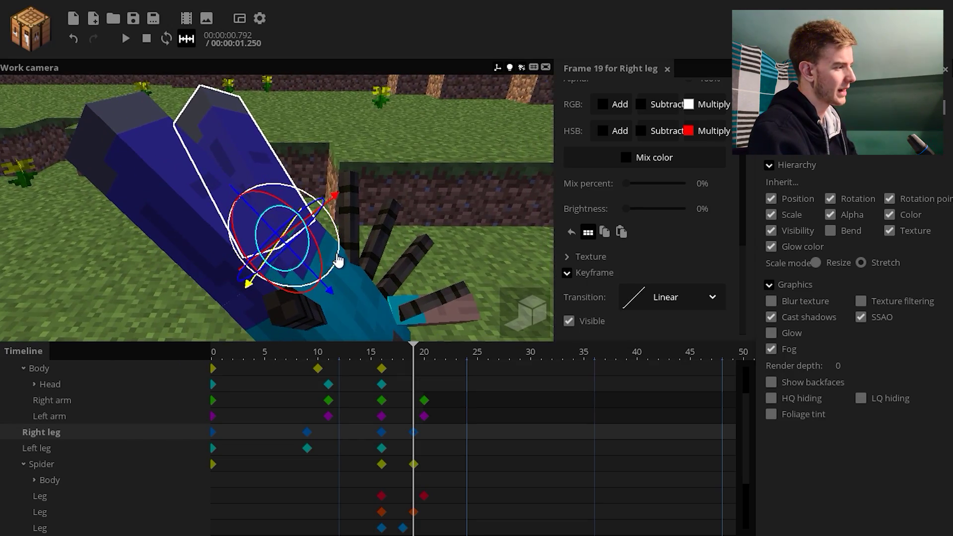
pyautogui.moveTo(448, 263); pyautogui.dragTo(374, 251)
pyautogui.moveTo(374, 251); pyautogui.dragTo(475, 333, button='right')
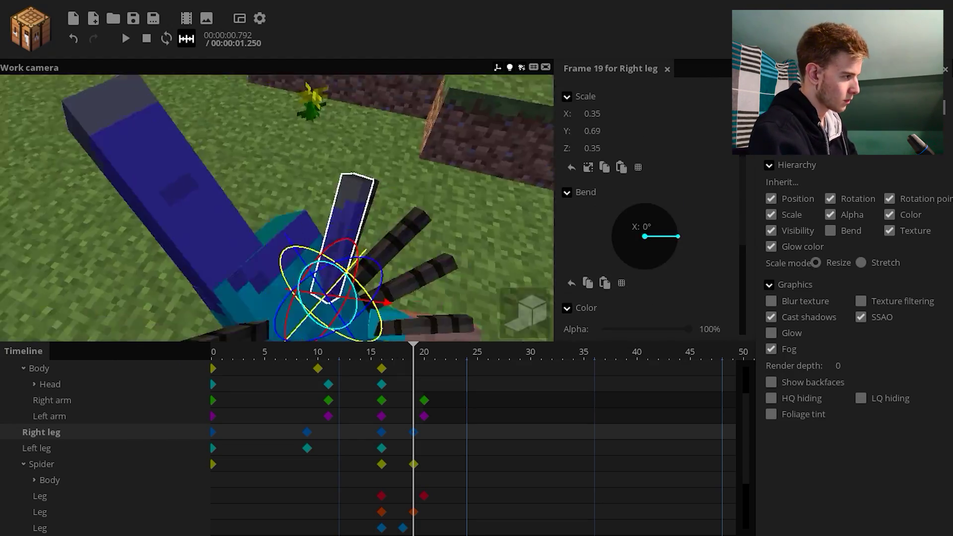
pyautogui.click(475, 333)
pyautogui.click(413, 431)
pyautogui.scroll(-5, 745, 336)
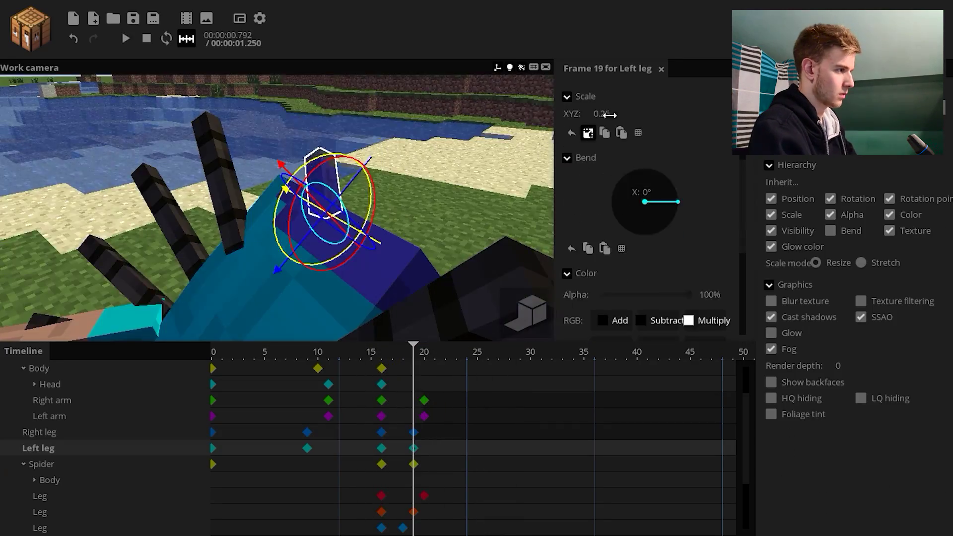
# Scale the Left leg separately per axis at frame 19, turn off its visibility, and play the animation.
pyautogui.click(587, 133)
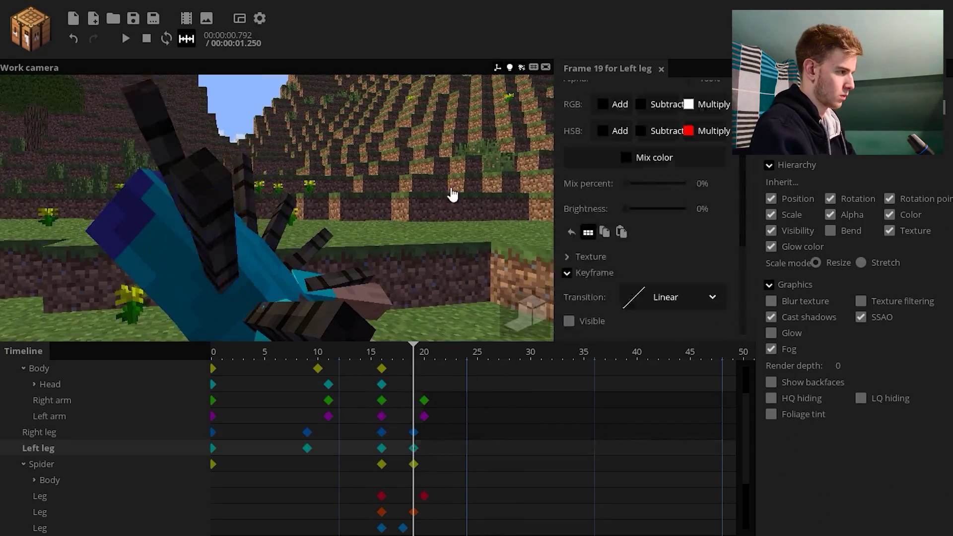
pyautogui.click(358, 286)
pyautogui.press('space')
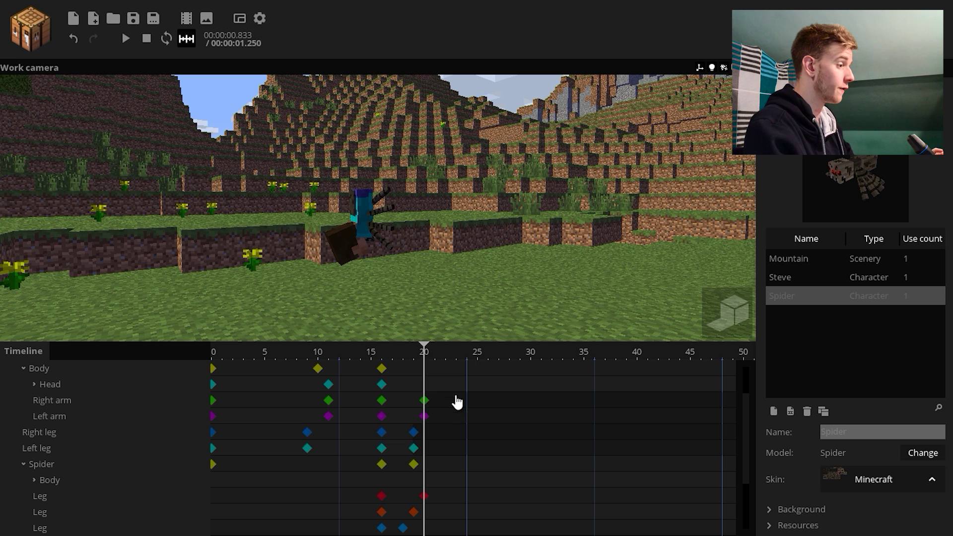
# Move the end keyframes of Steve's arms and legs, the Spider and its legs three frames later, and play the animation.
pyautogui.moveTo(438, 466)
pyautogui.mouseDown()
pyautogui.moveTo(421, 527)
pyautogui.moveTo(393, 535)
pyautogui.mouseUp()
pyautogui.moveTo(392, 464); pyautogui.dragTo(420, 464)
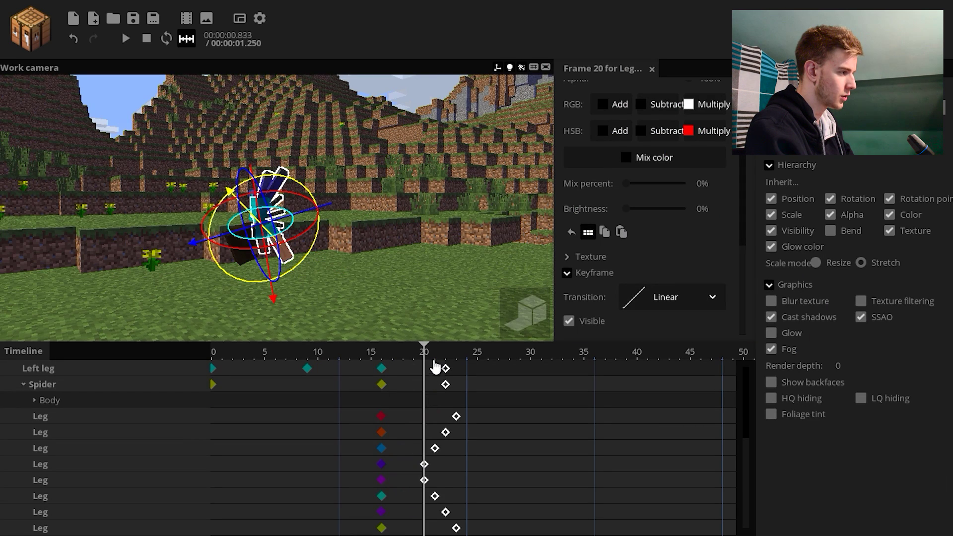
pyautogui.moveTo(423, 353); pyautogui.dragTo(364, 353)
pyautogui.click(440, 300)
pyautogui.press('space')
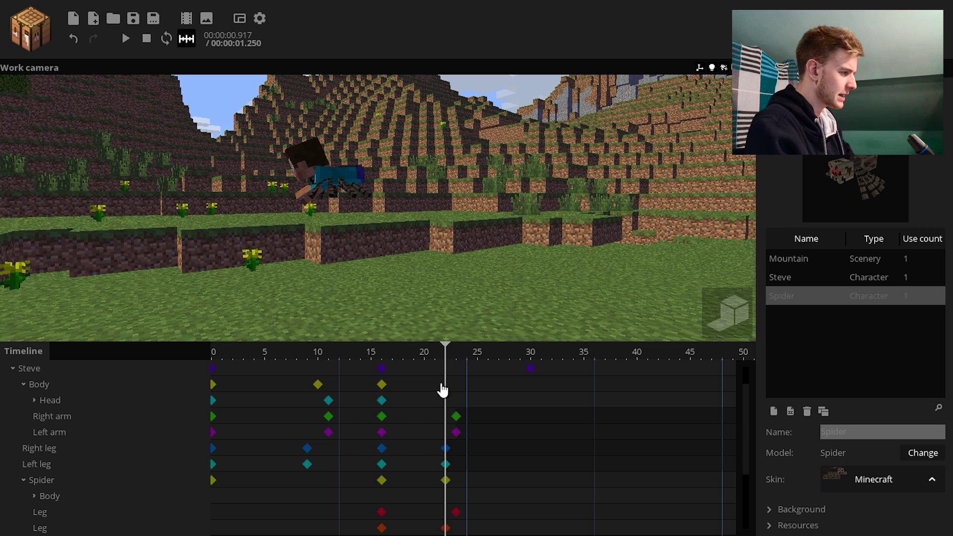
# Keyframe Steve's Head at frame 25, change the transition of its frame 16 keyframe, and play the transformation.
pyautogui.click(476, 399)
pyautogui.scroll(5, 730, 157)
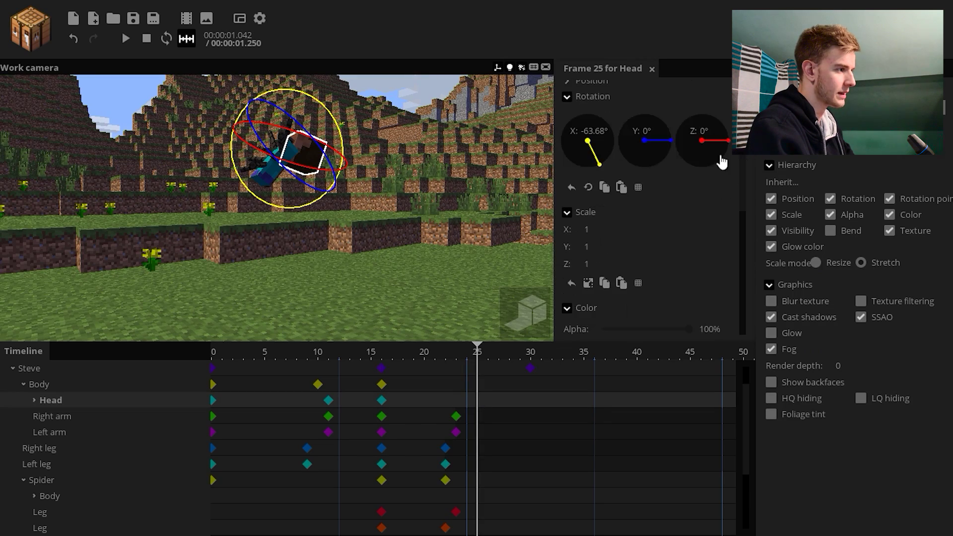
pyautogui.moveTo(503, 157); pyautogui.dragTo(503, 158, button='right')
pyautogui.click(381, 400)
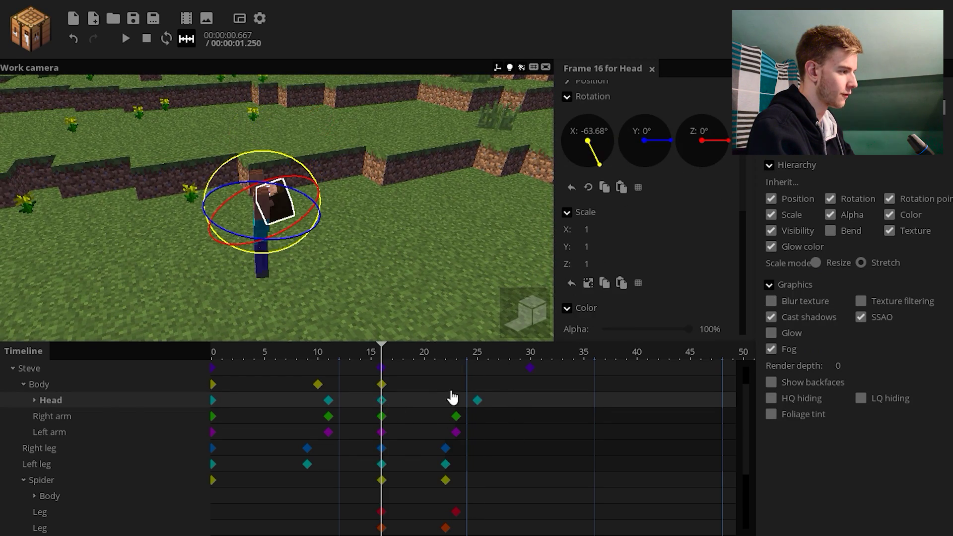
pyautogui.scroll(-5, 711, 310)
pyautogui.click(699, 298)
pyautogui.click(640, 447)
pyautogui.click(423, 215)
pyautogui.moveTo(423, 215); pyautogui.dragTo(423, 215, button='right')
pyautogui.press('space')
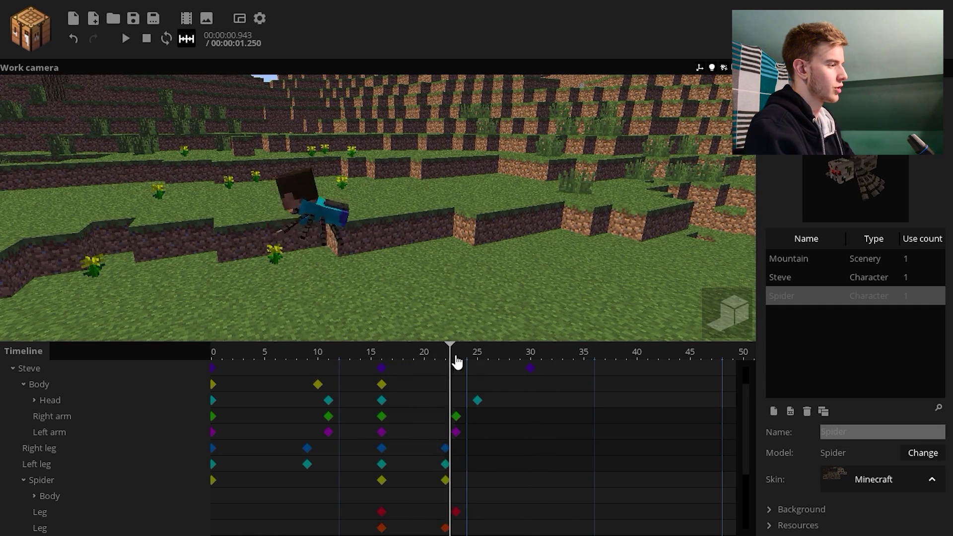
pyautogui.press('space')
# Keyframe the Spider at frame 25 and set its combined XYZ scale to 1.
pyautogui.scroll(-1, 750, 469)
pyautogui.click(478, 434)
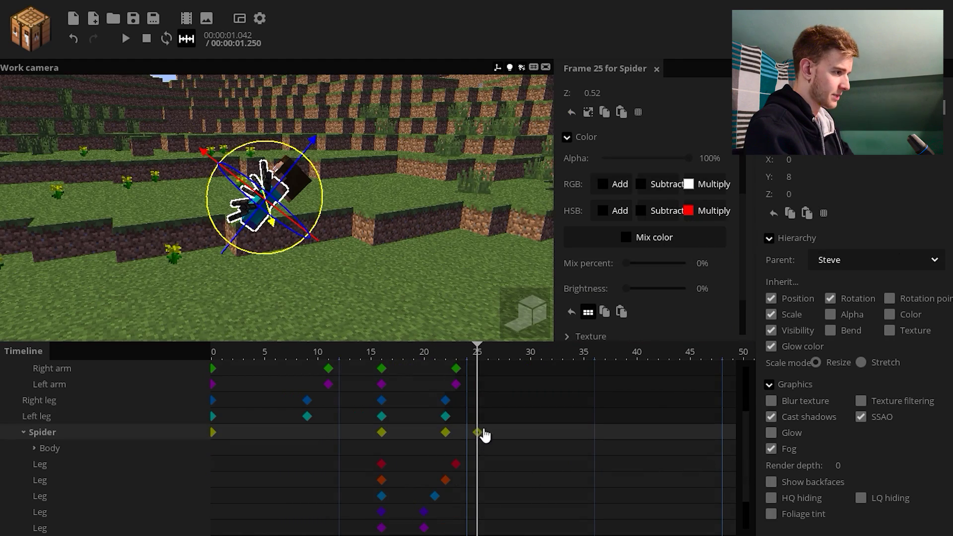
pyautogui.scroll(2, 606, 183)
pyautogui.click(588, 212)
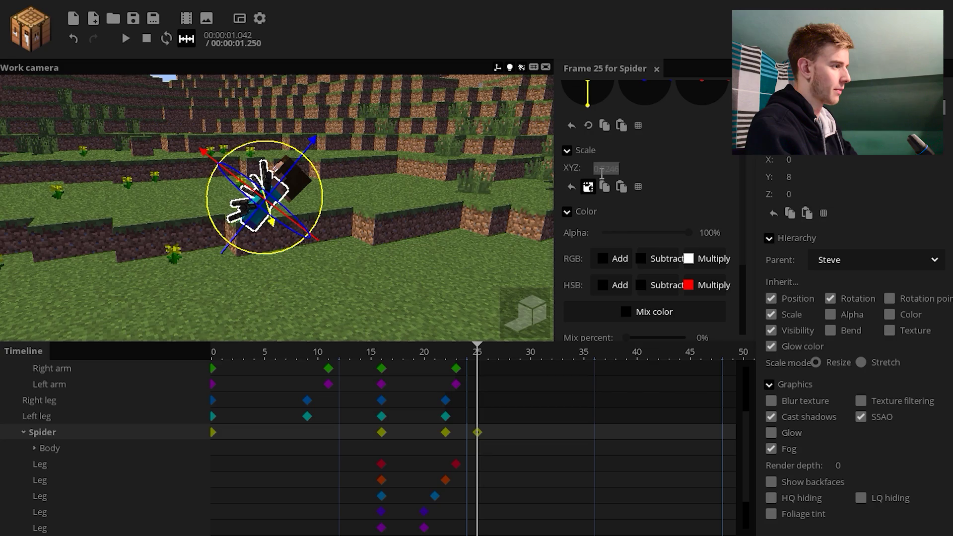
pyautogui.write('1')
pyautogui.moveTo(465, 228); pyautogui.dragTo(402, 223)
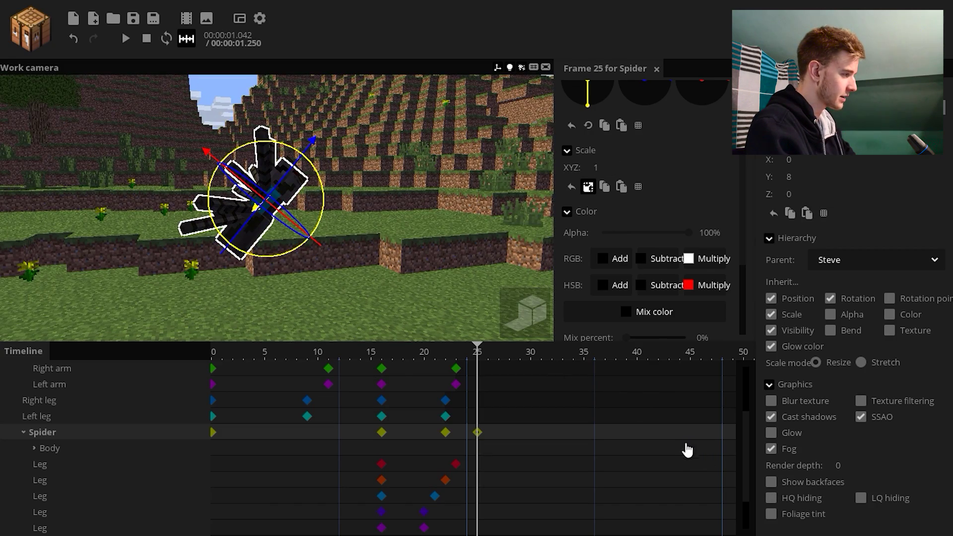
# Turn off the visibility of Steve's Head at its frame 25 keyframe.
pyautogui.moveTo(748, 447); pyautogui.dragTo(748, 420)
pyautogui.click(480, 399)
pyautogui.moveTo(742, 312); pyautogui.dragTo(742, 330)
pyautogui.click(582, 320)
pyautogui.click(451, 213)
# Play and scrub the animation from about frame 15 to check the head's change into the spider.
pyautogui.moveTo(451, 217); pyautogui.dragTo(417, 327)
pyautogui.moveTo(471, 362); pyautogui.dragTo(370, 363)
pyautogui.press('space')
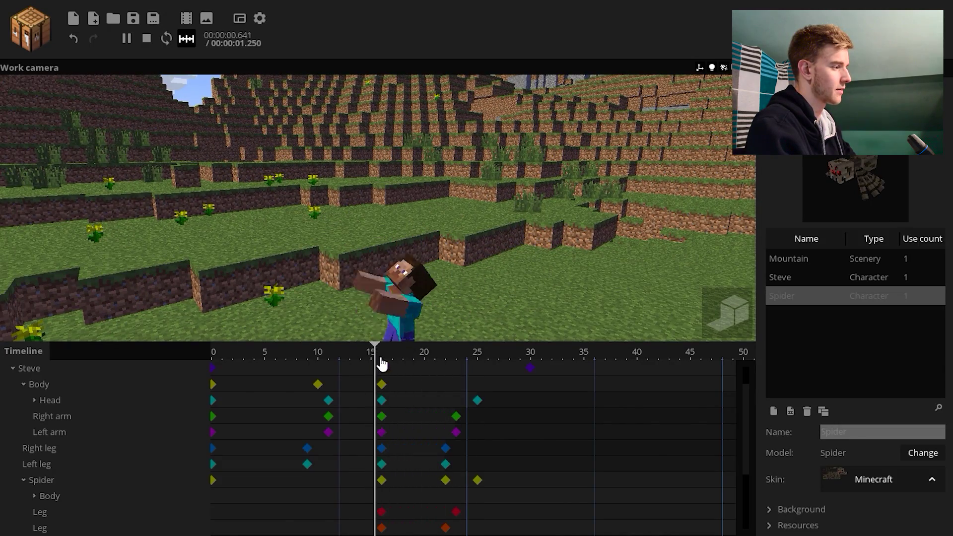
pyautogui.moveTo(460, 358); pyautogui.dragTo(482, 390)
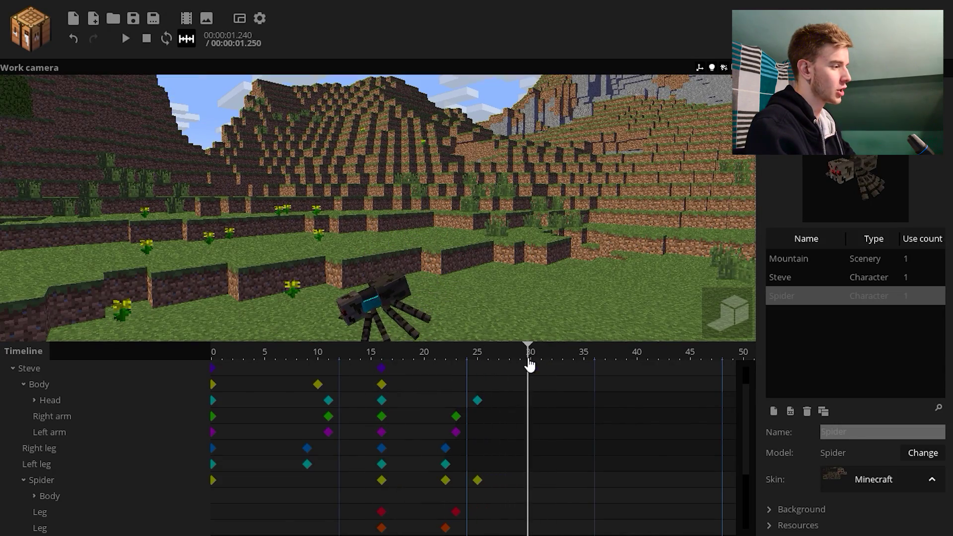
# Keyframe all eight spider legs at frame 25 and reset their rotation to 0.
pyautogui.scroll(-2, 506, 434)
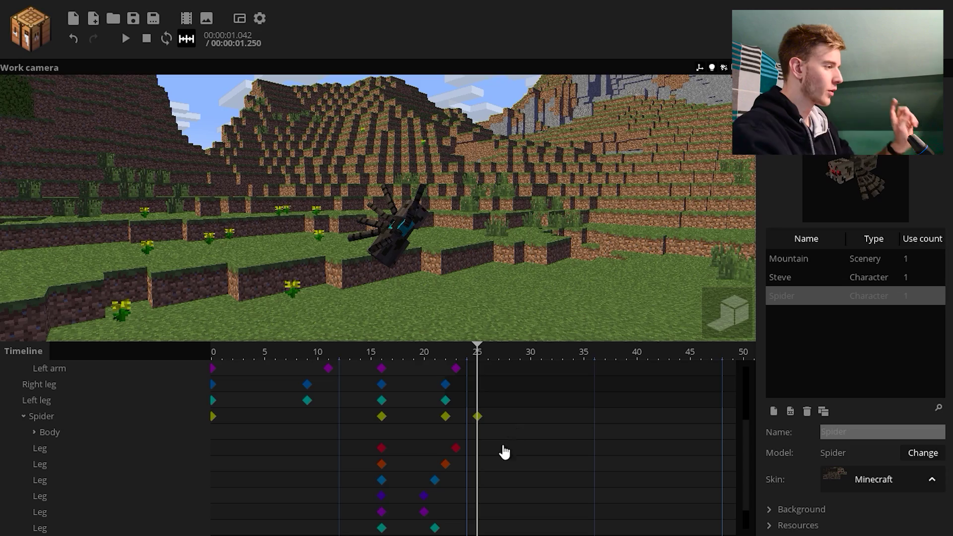
pyautogui.click(477, 415)
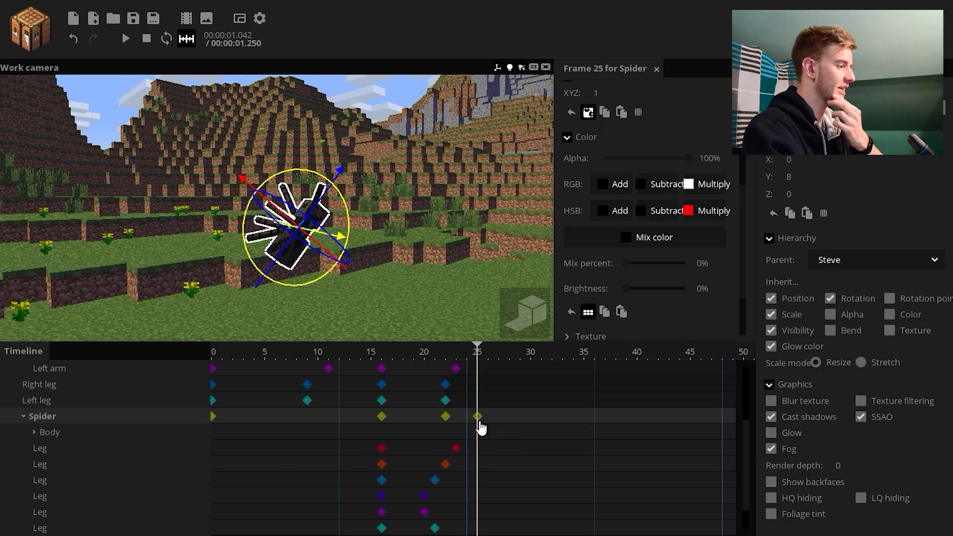
pyautogui.scroll(2, 277, 208)
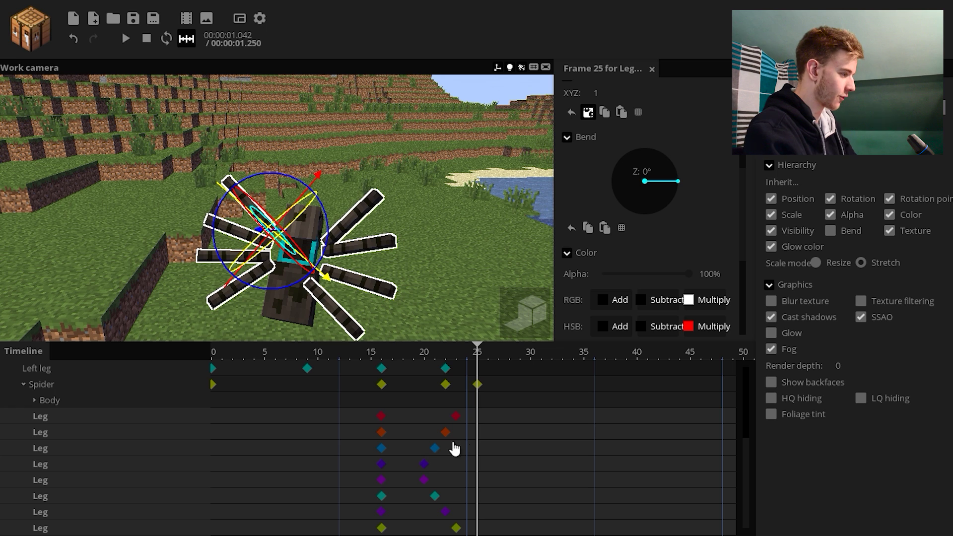
pyautogui.hotkey('ctrl', 'q')
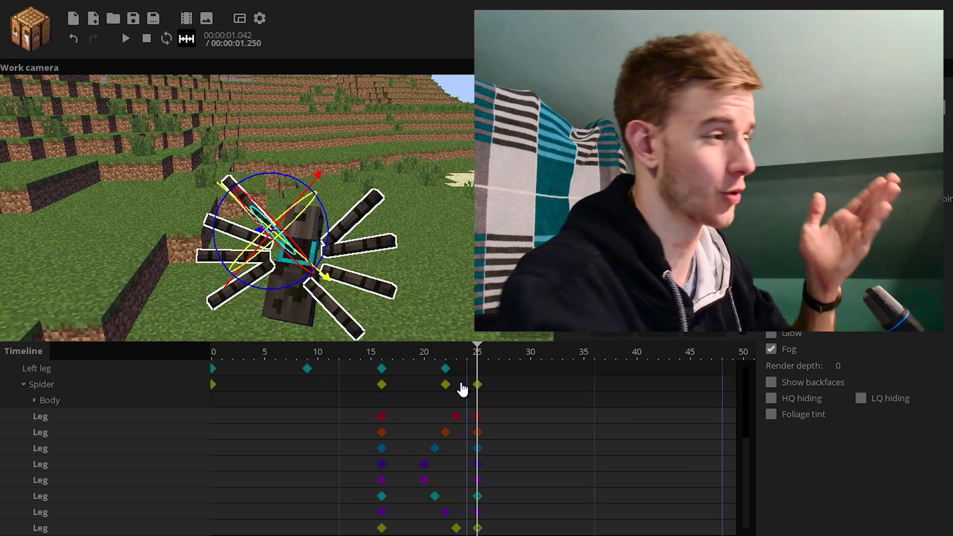
pyautogui.write('0')
pyautogui.click(597, 110)
pyautogui.write('0')
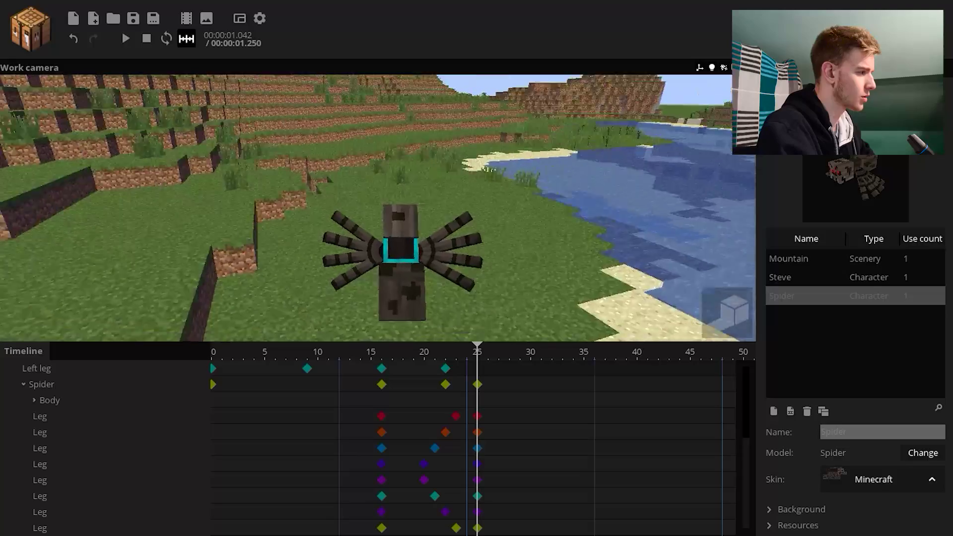
# Replay the transformation from about frame 15 and scrub toward frame 30 to check the spider legs' motion from the side.
pyautogui.moveTo(377, 209); pyautogui.dragTo(512, 343, button='right')
pyautogui.press('space')
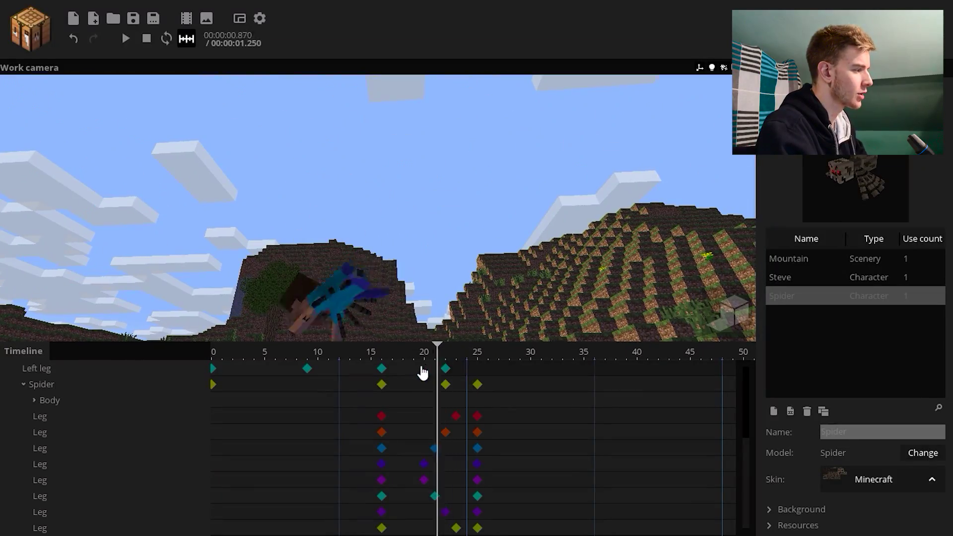
pyautogui.press('space')
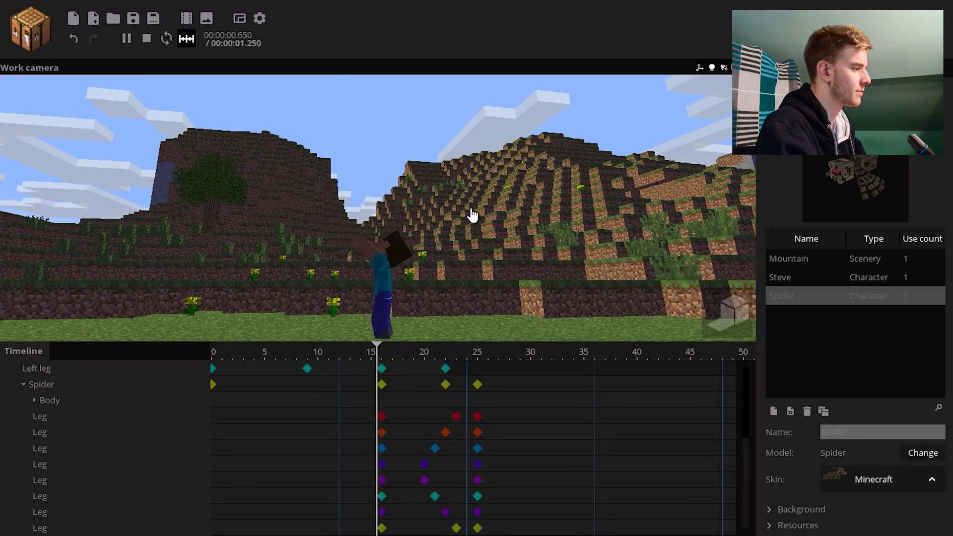
pyautogui.press('space')
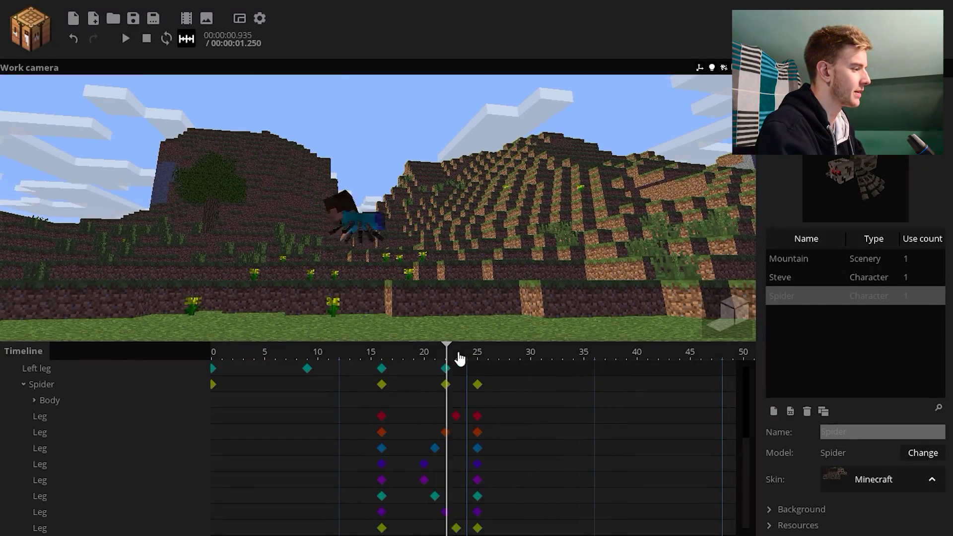
pyautogui.moveTo(460, 358); pyautogui.dragTo(529, 382)
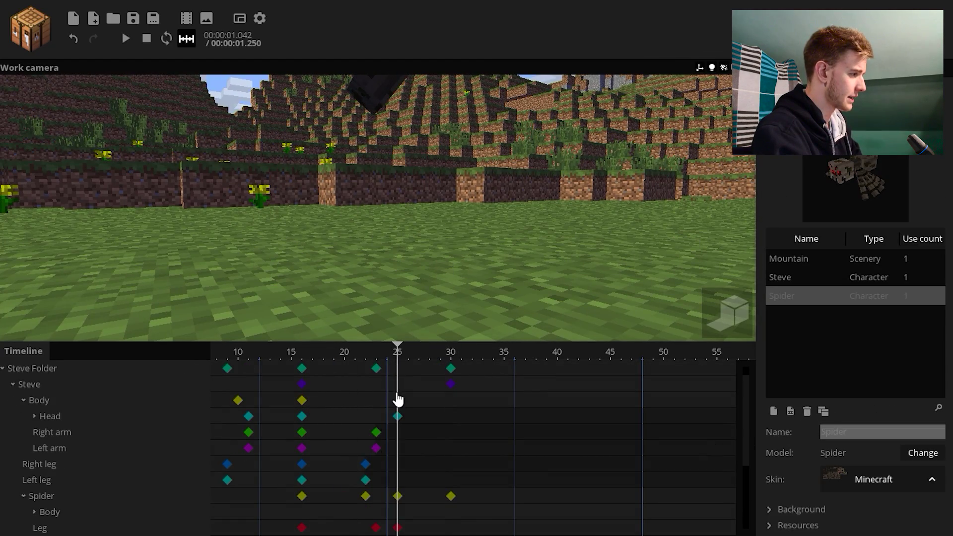
# Keyframe Steve's Body at frames 25 and 29, with an XYZ scale of 0.54 at frame 29.
pyautogui.click(397, 398)
pyautogui.moveTo(424, 178); pyautogui.dragTo(402, 258)
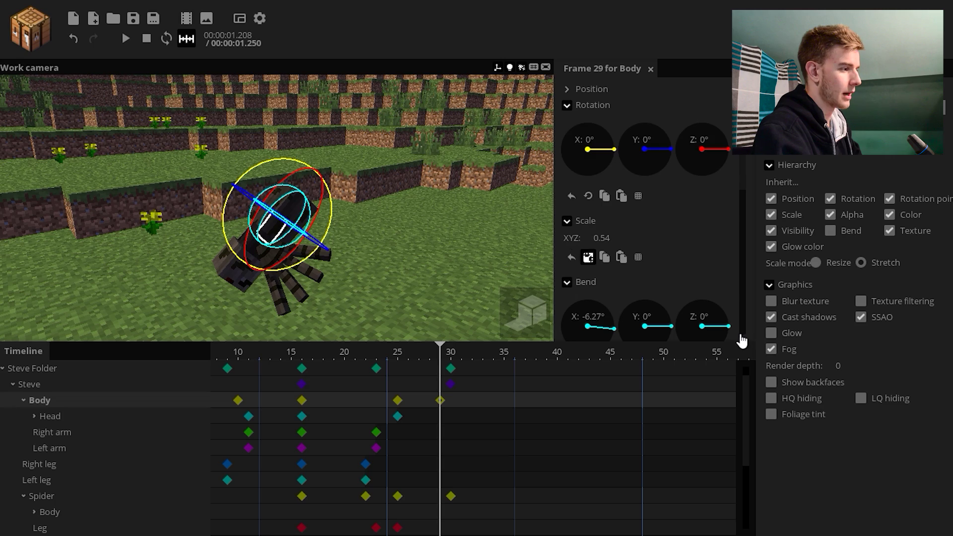
pyautogui.scroll(-8, 640, 333)
pyautogui.click(425, 364)
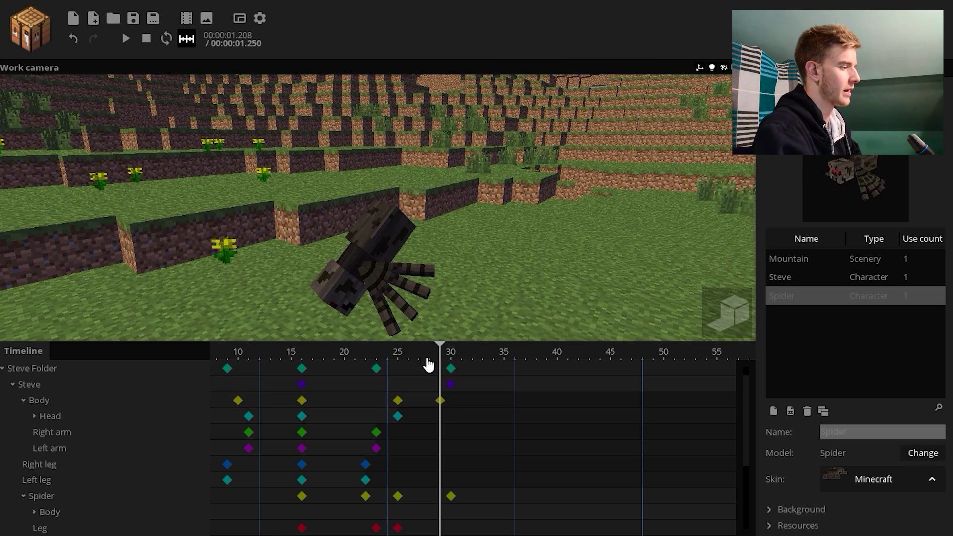
# Play the whole animation from the start to review Steve's full transformation into the spider.
pyautogui.press('space')
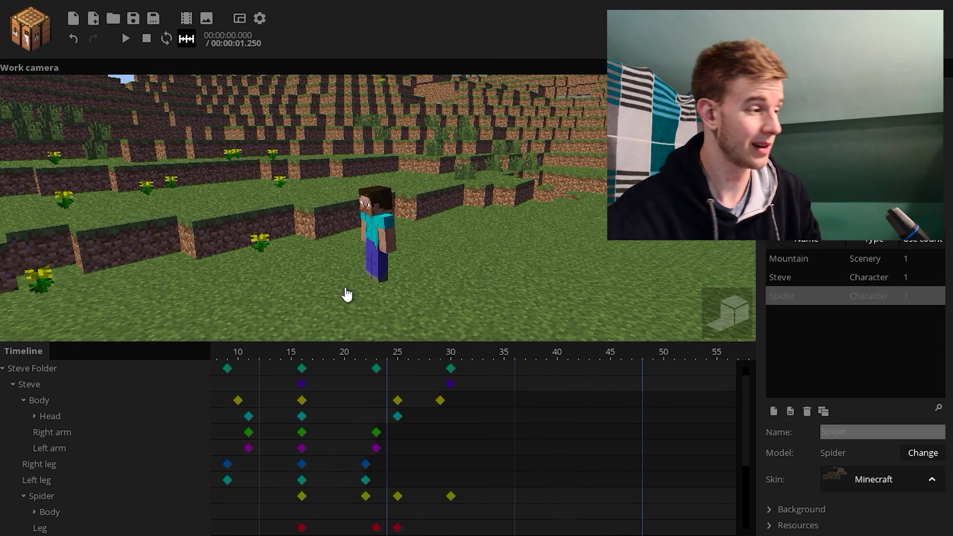
pyautogui.press('space')
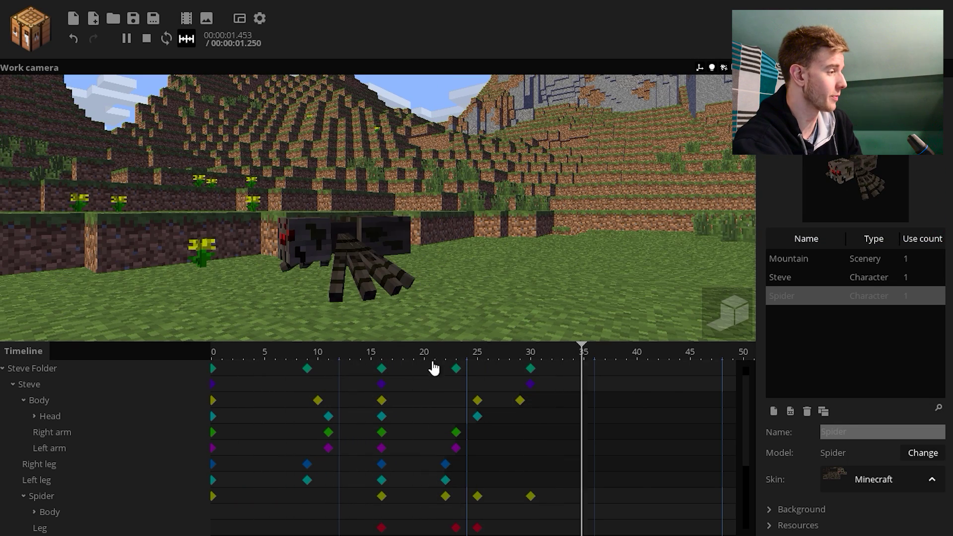
pyautogui.press('space')
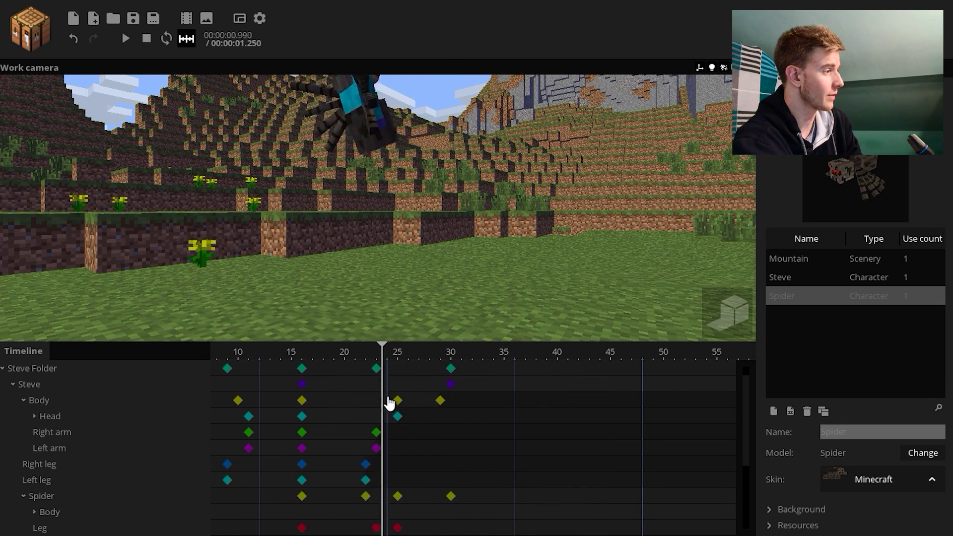